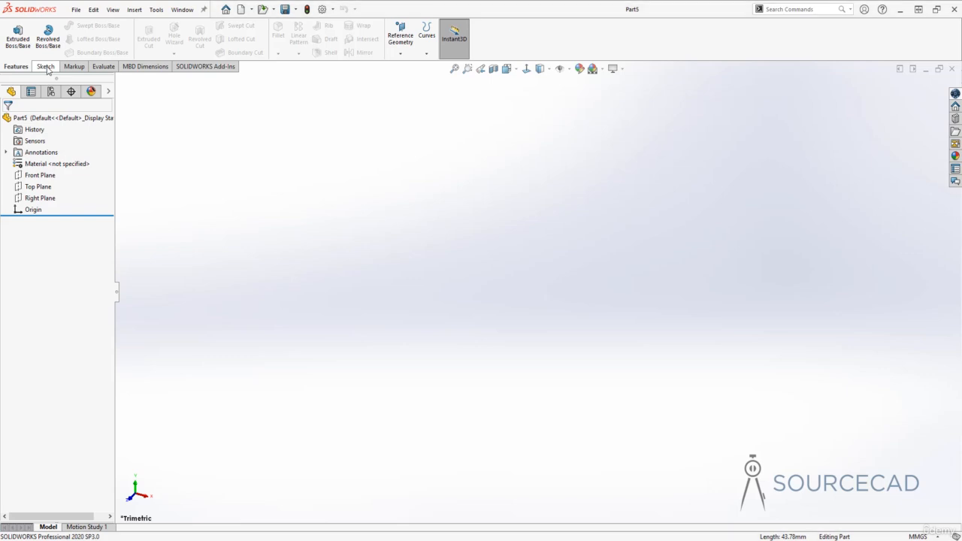
# Start a new sketch on the Front Plane.
pyautogui.click(46, 67)
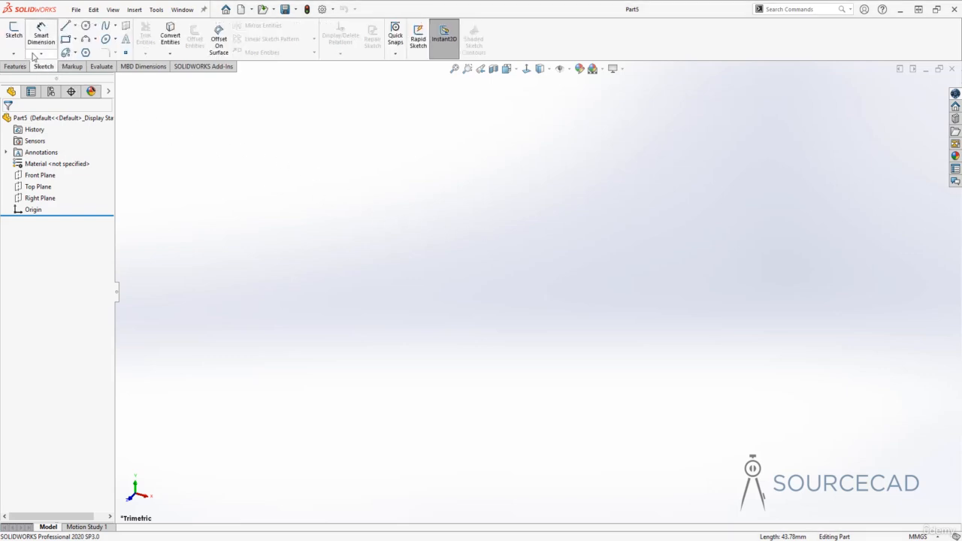
pyautogui.click(13, 34)
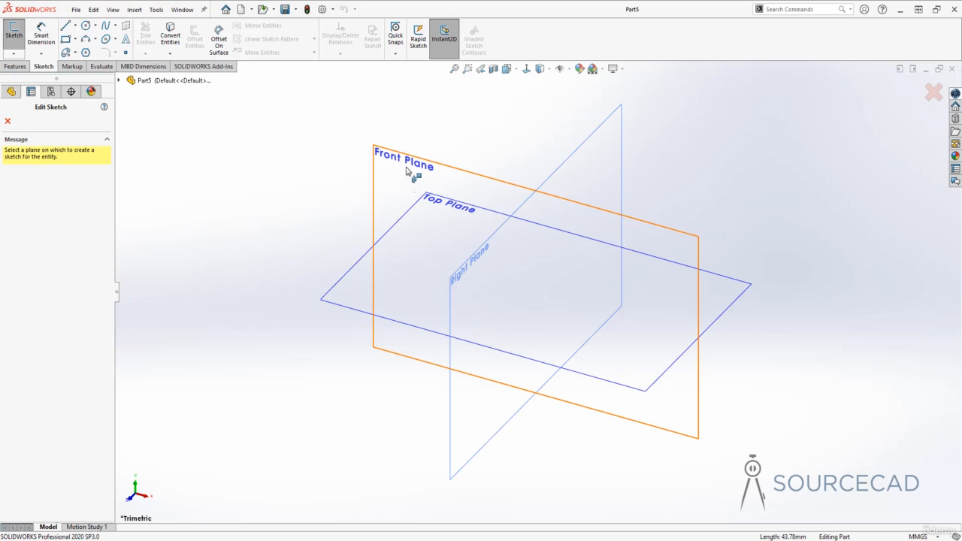
pyautogui.click(407, 182)
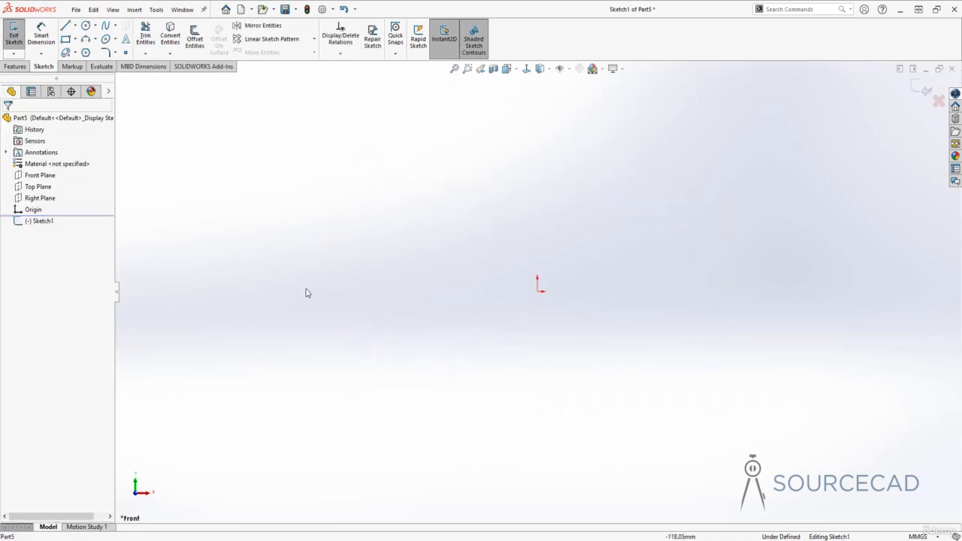
# Sketch a closed seven-sided stepped profile with a slanted outer side, right of the origin, its bottom edge about 19 mm long.
pyautogui.click(66, 26)
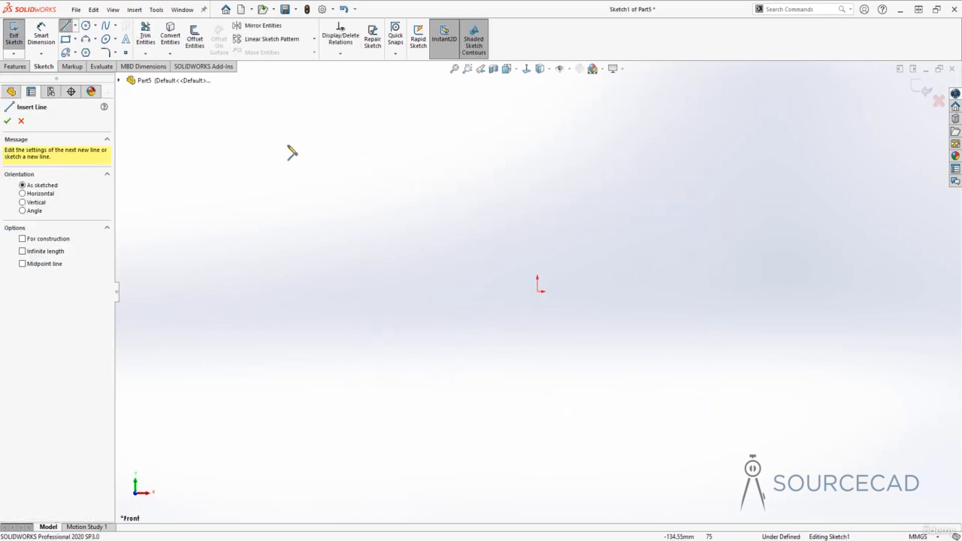
pyautogui.click(562, 134)
pyautogui.click(605, 134)
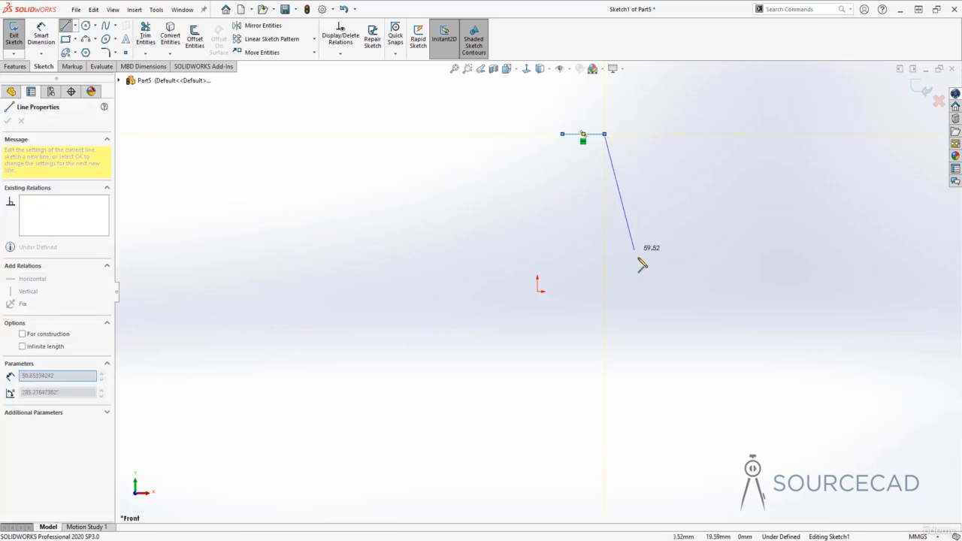
pyautogui.click(645, 284)
pyautogui.click(645, 336)
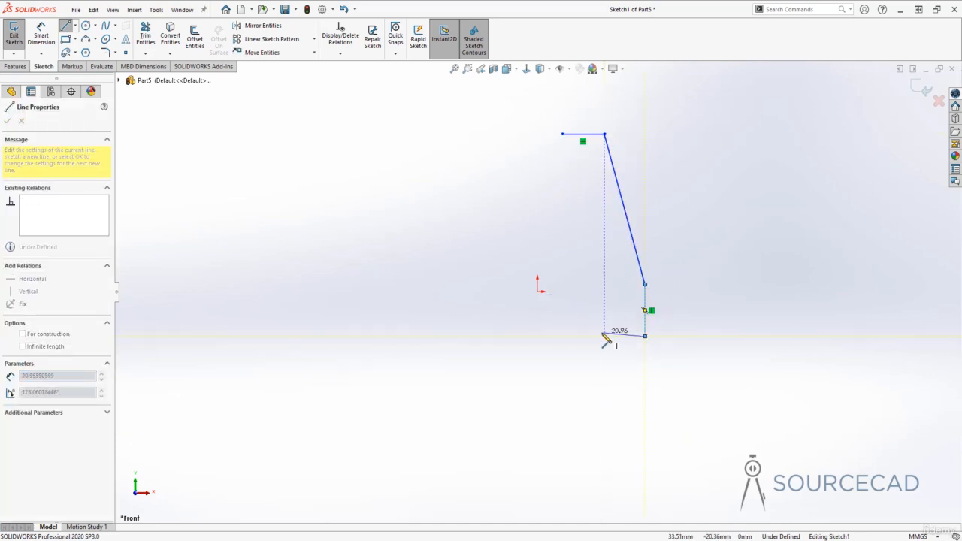
pyautogui.doubleClick(605, 336)
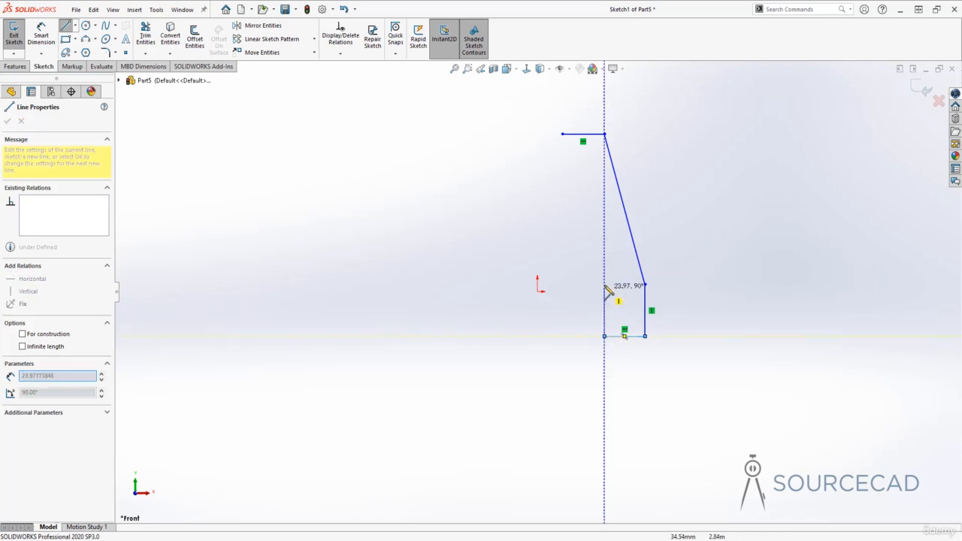
pyautogui.click(558, 269)
pyautogui.click(563, 265)
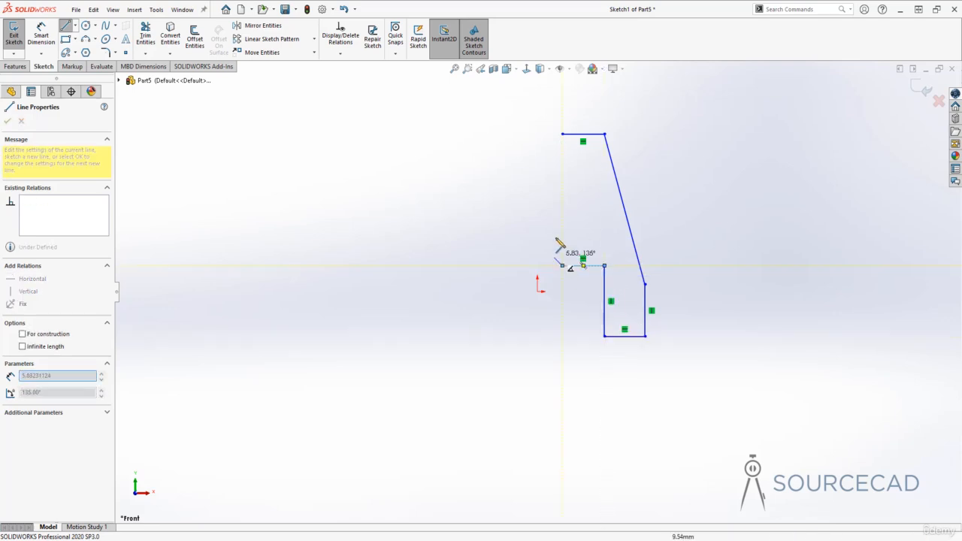
pyautogui.click(562, 135)
pyautogui.press('Escape')
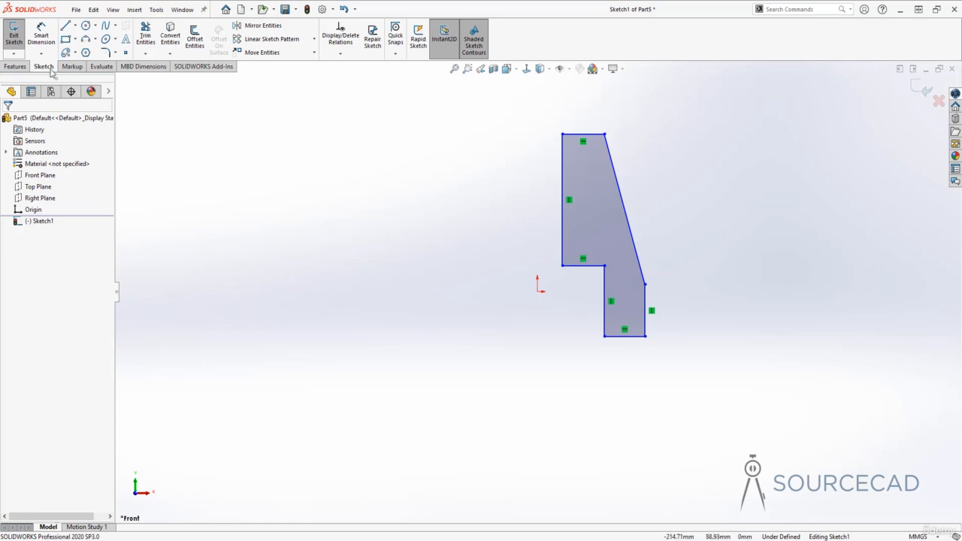
# Dimension the profile's top horizontal edge to 20 mm.
pyautogui.click(42, 38)
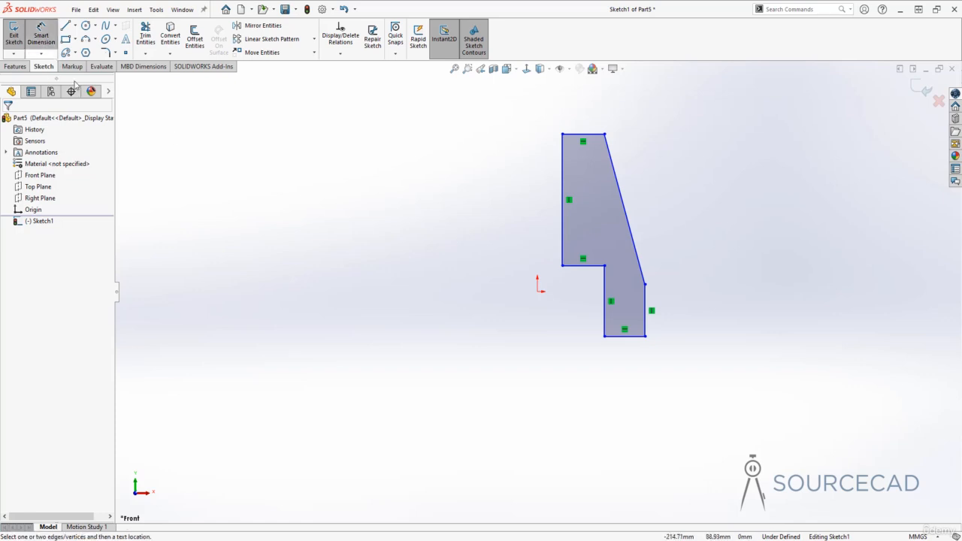
pyautogui.click(591, 134)
pyautogui.click(625, 120)
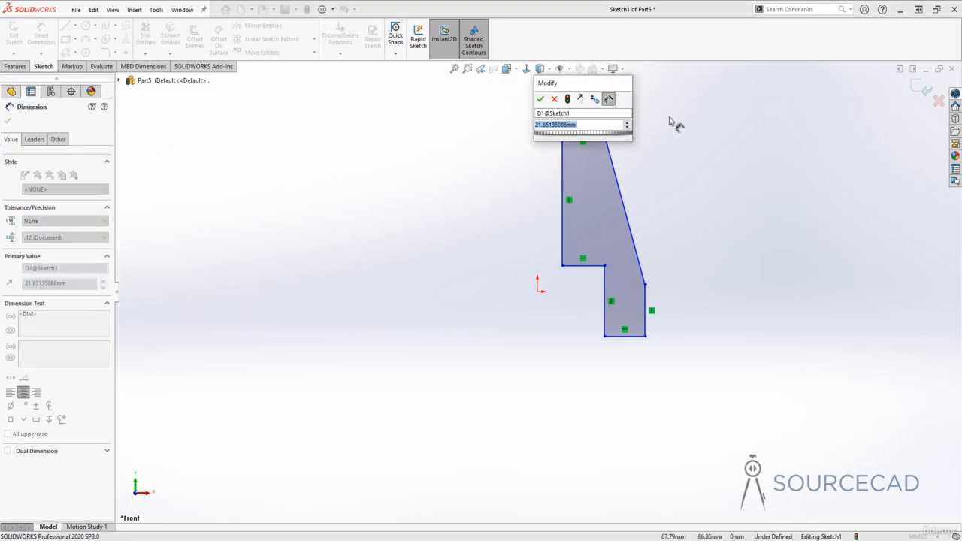
pyautogui.write('20')
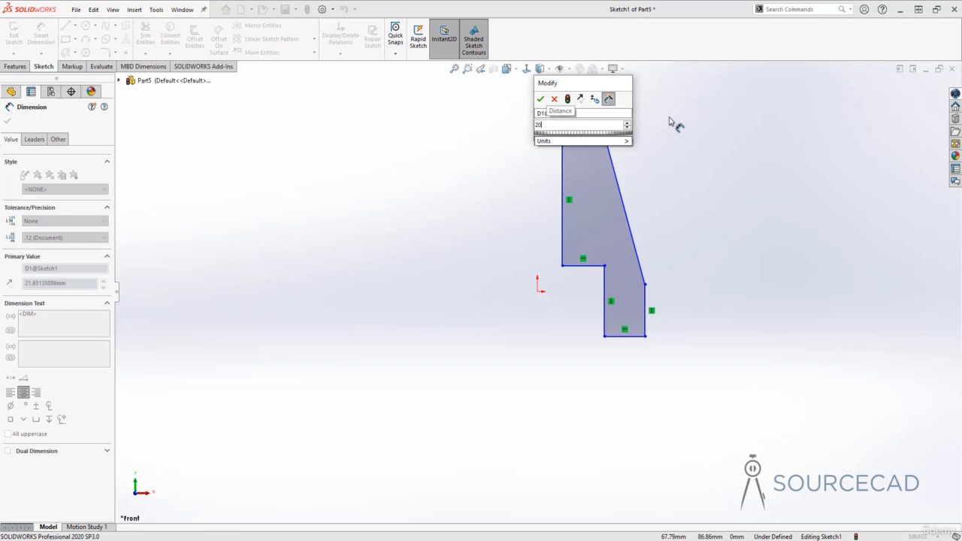
pyautogui.press('Return')
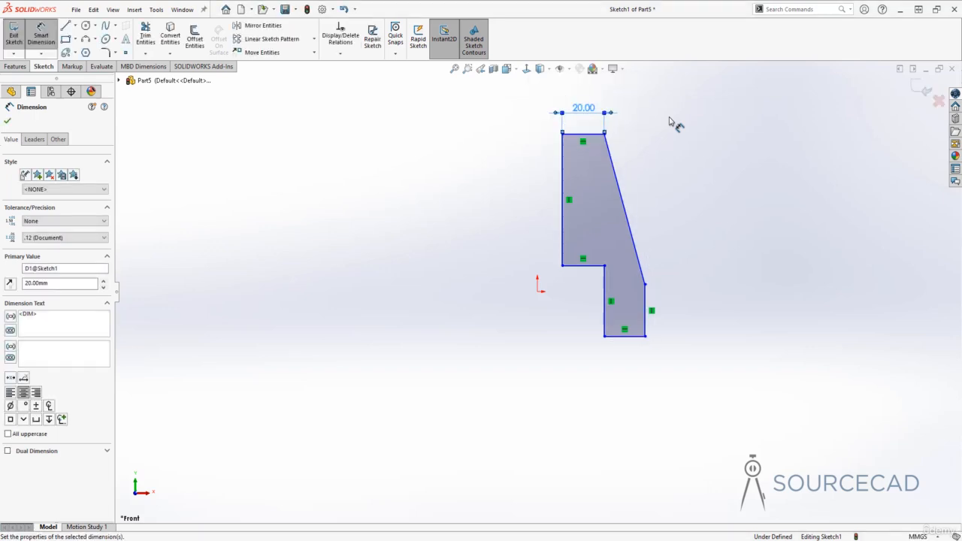
pyautogui.click(670, 122)
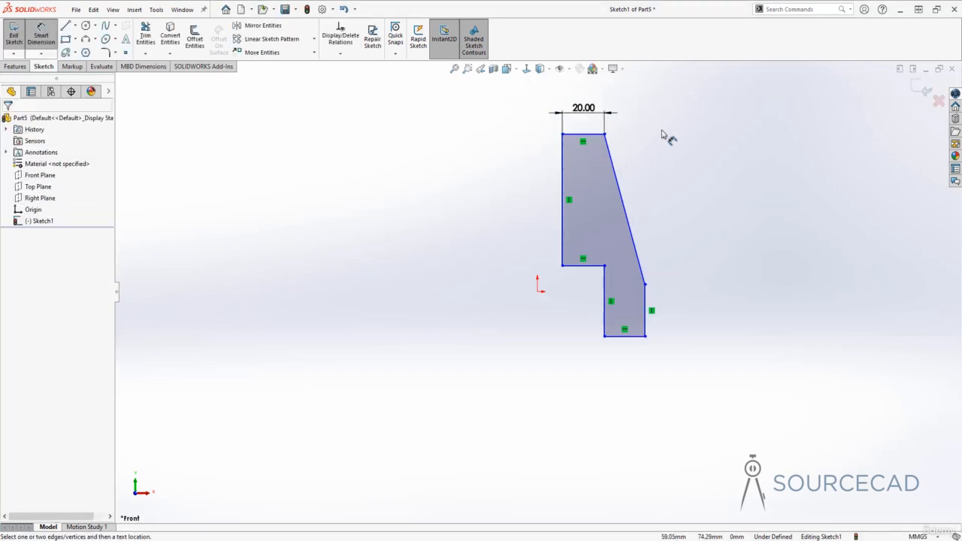
# Dimension the profile's bottom horizontal edge to 20 mm.
pyautogui.click(628, 337)
pyautogui.click(635, 387)
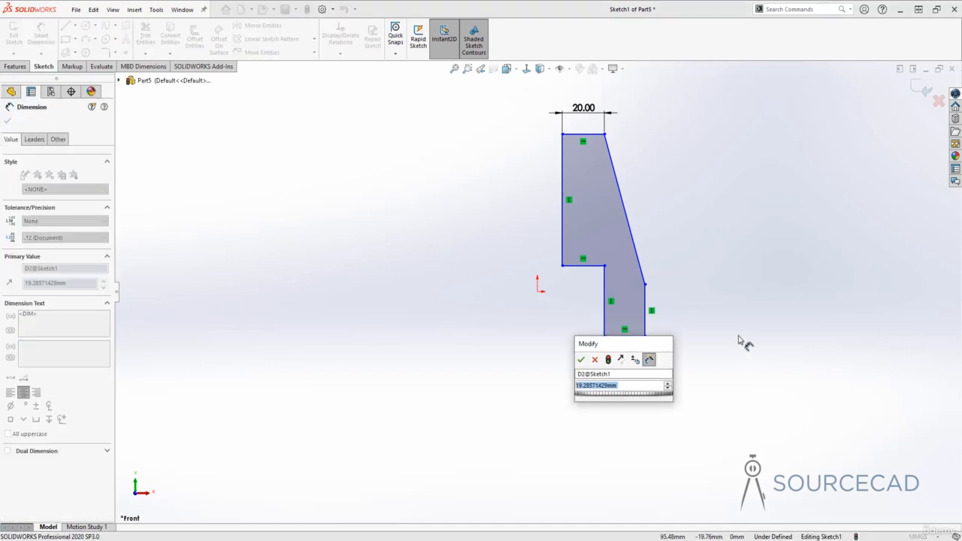
pyautogui.write('20')
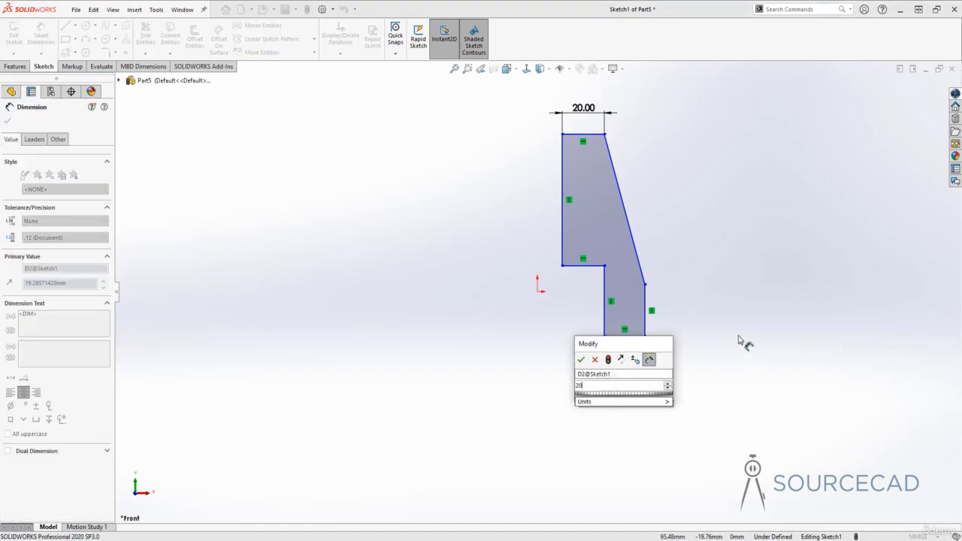
pyautogui.press('Return')
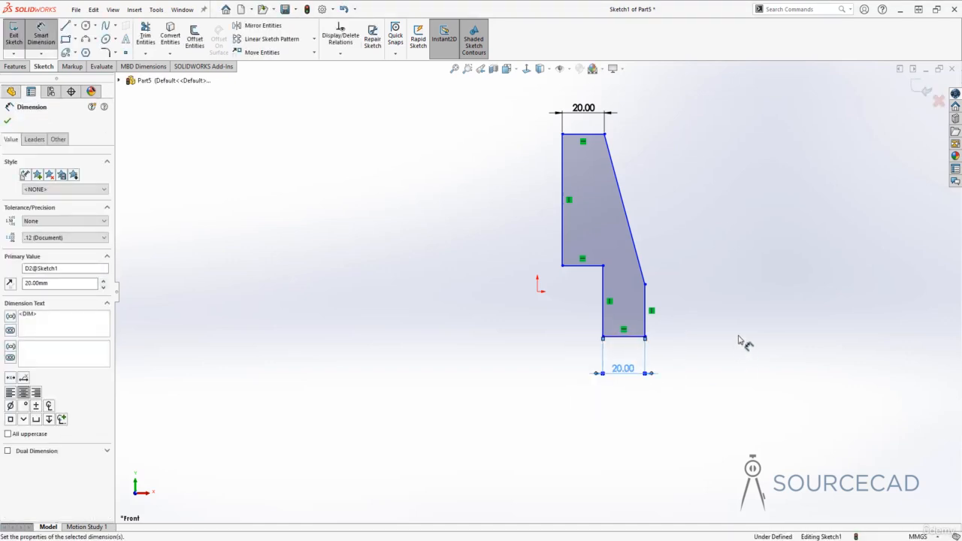
pyautogui.click(709, 259)
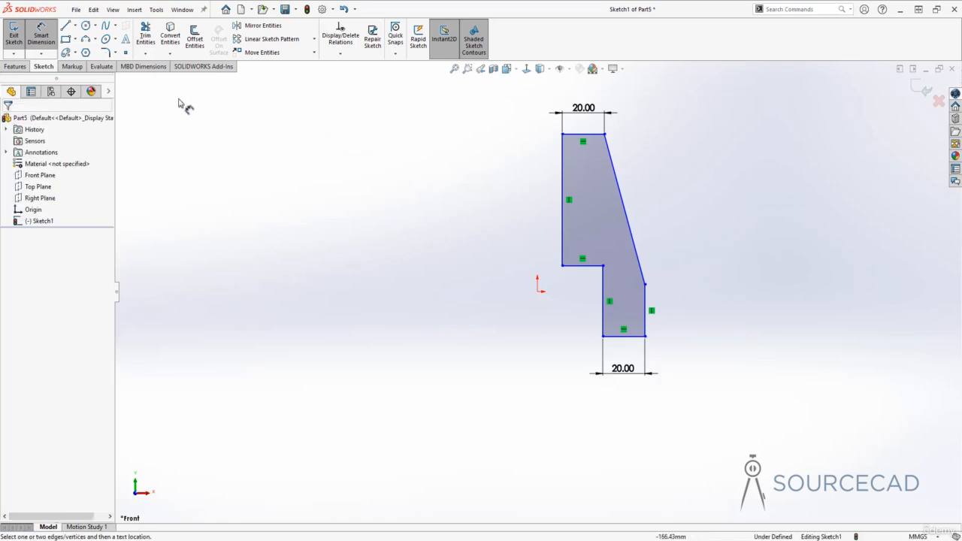
# Draw a vertical centerline upward from the origin, beside the profile's inner edge.
pyautogui.click(75, 25)
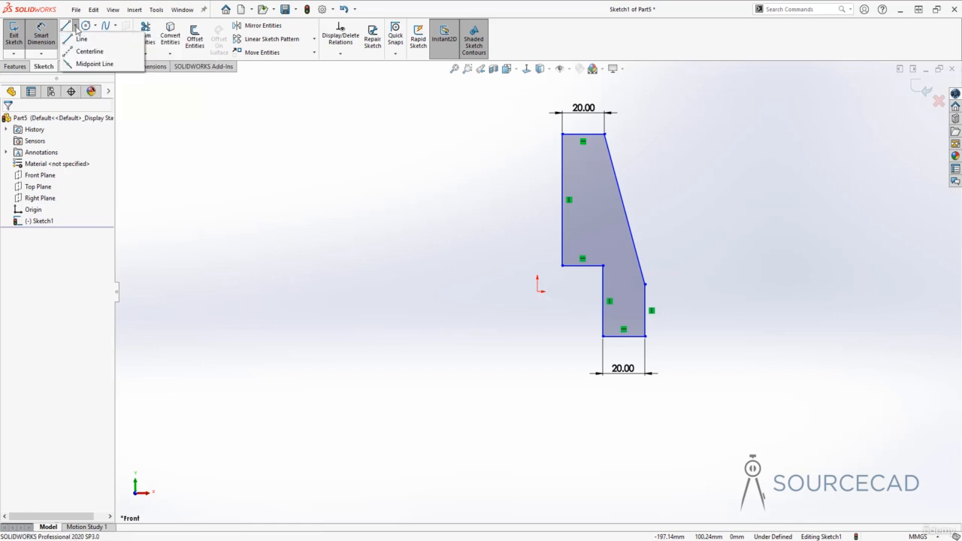
pyautogui.click(84, 51)
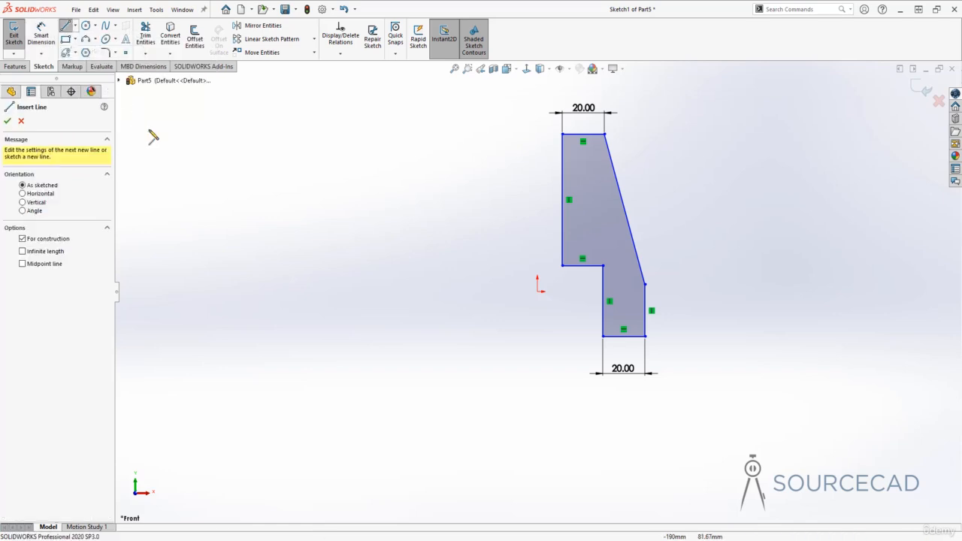
pyautogui.click(537, 290)
pyautogui.click(539, 209)
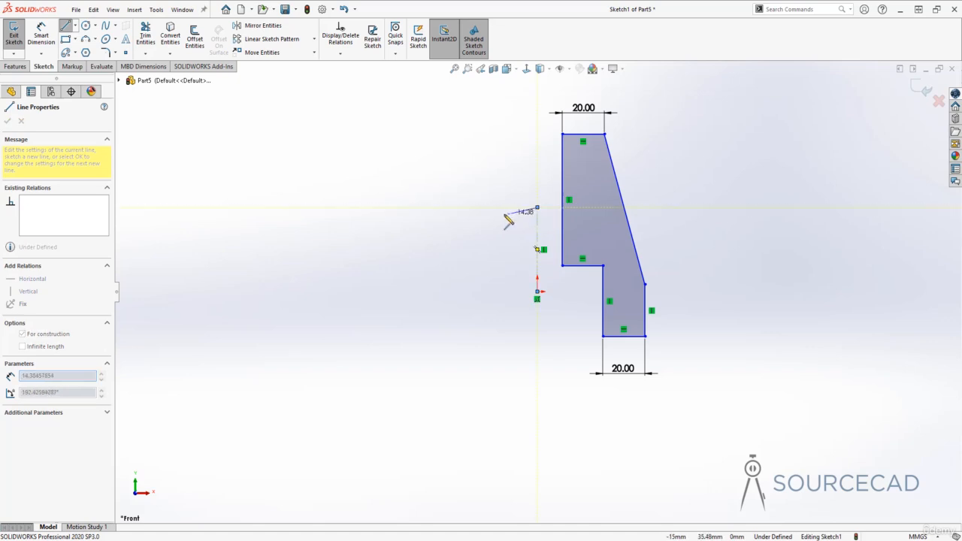
pyautogui.press('Escape')
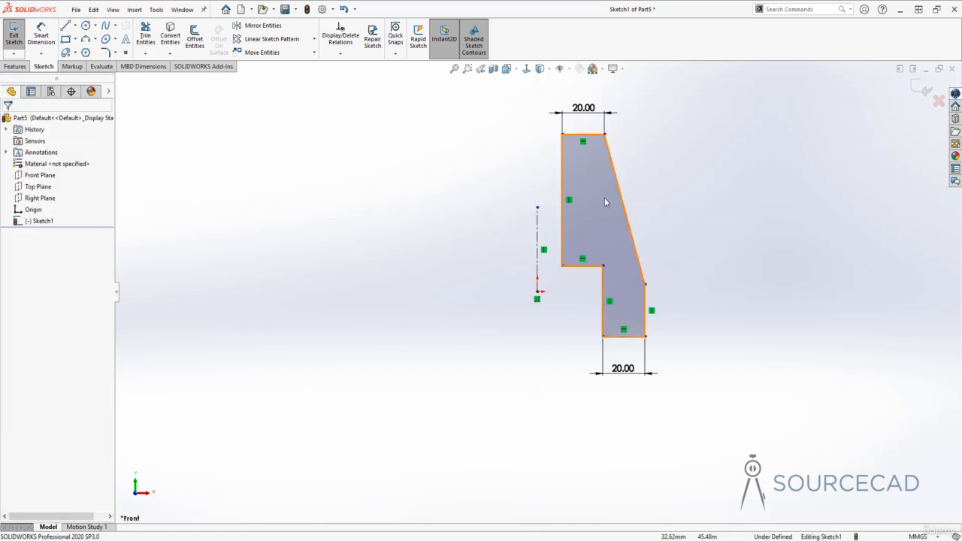
# Exit the sketch and start a Revolved Boss/Base of the profile about the centerline.
pyautogui.click(926, 88)
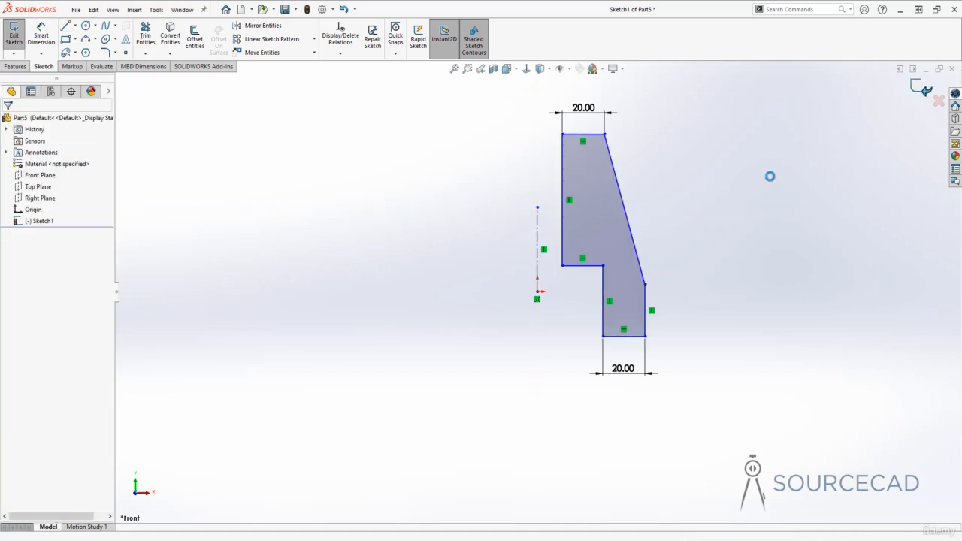
pyautogui.click(173, 148)
pyautogui.click(22, 68)
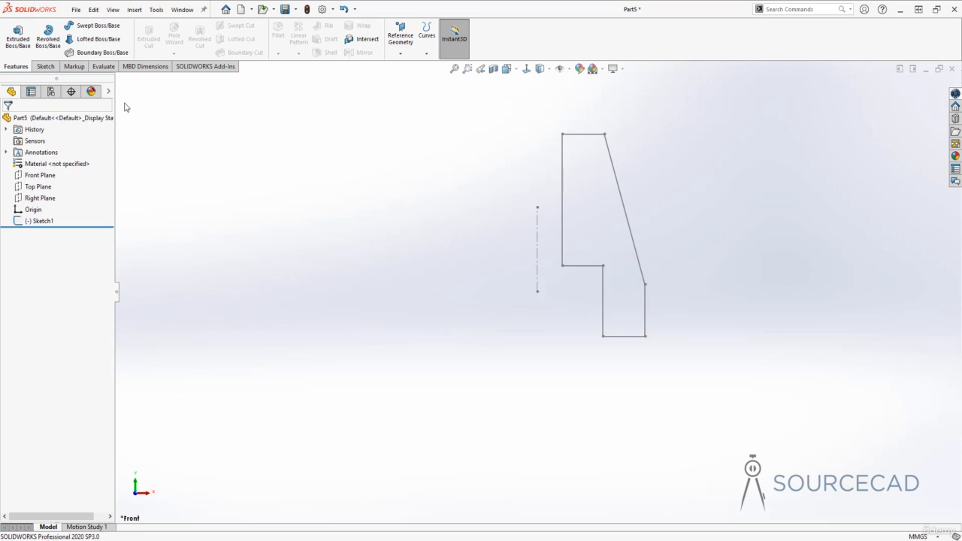
pyautogui.click(47, 35)
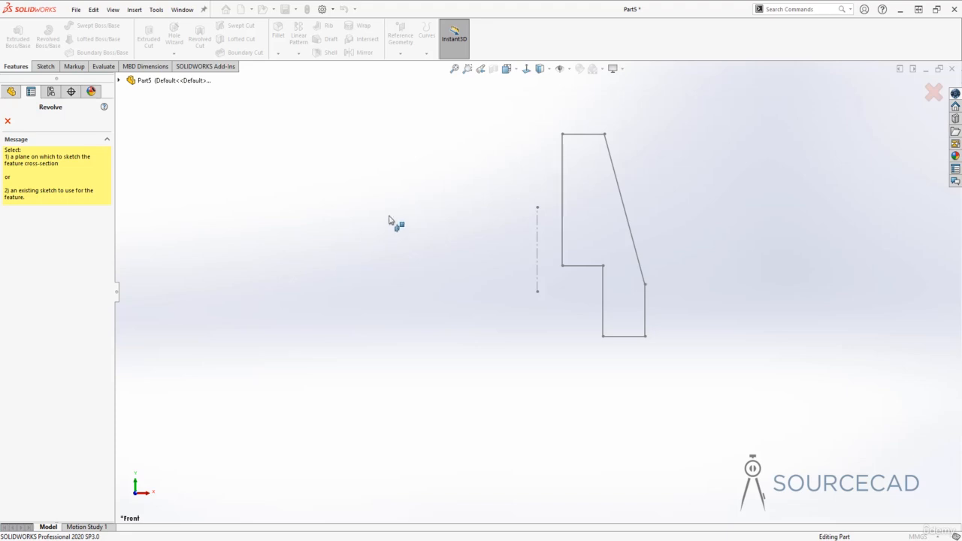
pyautogui.click(587, 137)
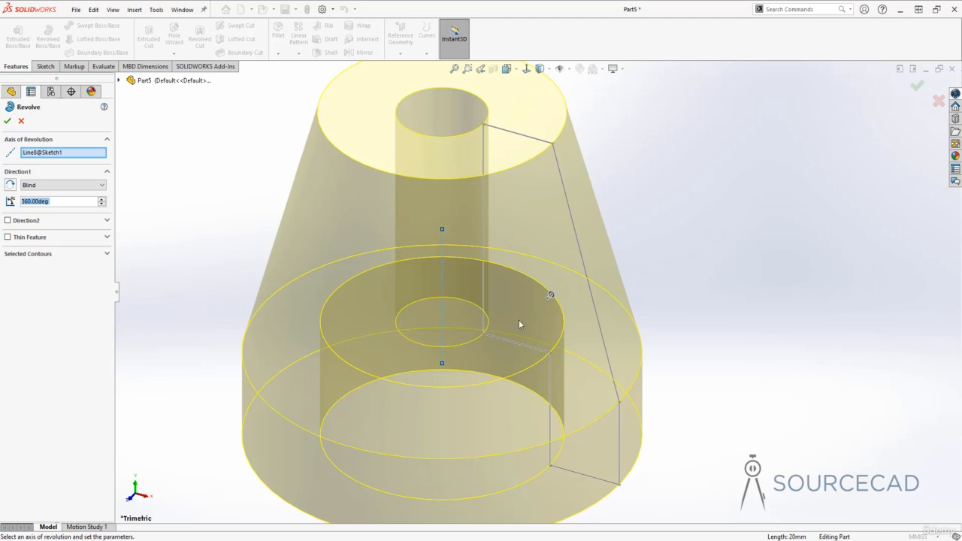
# Set the revolve's Direction 1 angle to 270 degrees.
pyautogui.scroll(-3, 512, 322)
pyautogui.moveTo(512, 322)
pyautogui.mouseDown(button='middle')
pyautogui.moveTo(499, 331)
pyautogui.moveTo(514, 324)
pyautogui.moveTo(497, 313)
pyautogui.mouseUp(button='middle')
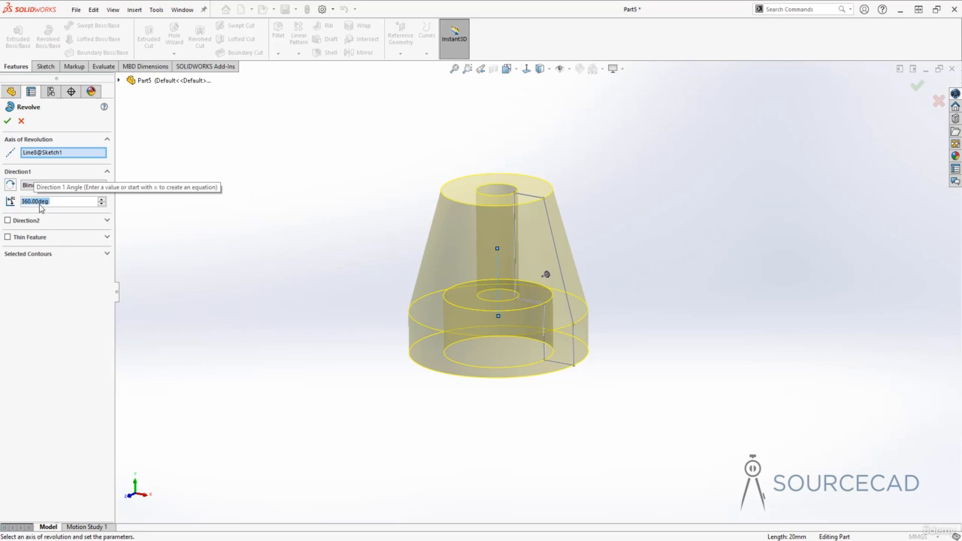
pyautogui.write('270')
pyautogui.press('Return')
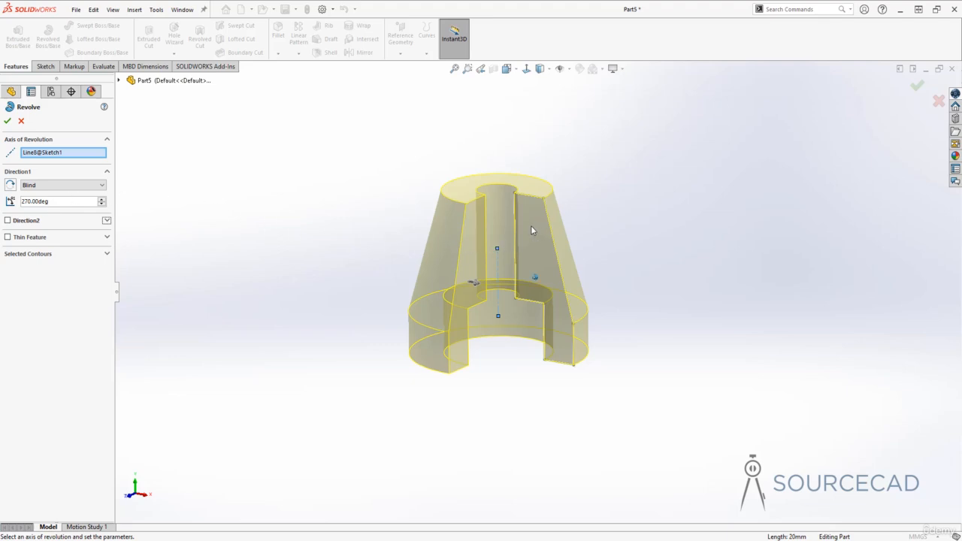
pyautogui.moveTo(532, 227); pyautogui.dragTo(520, 193, button='middle')
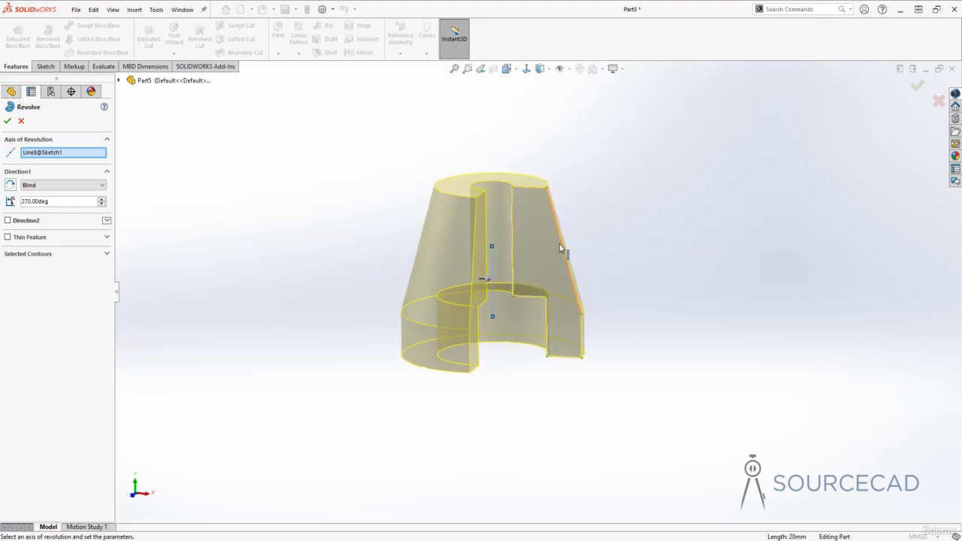
pyautogui.moveTo(547, 301)
pyautogui.mouseDown(button='middle')
pyautogui.moveTo(536, 272)
pyautogui.moveTo(494, 256)
pyautogui.moveTo(523, 270)
pyautogui.moveTo(525, 260)
pyautogui.mouseUp(button='middle')
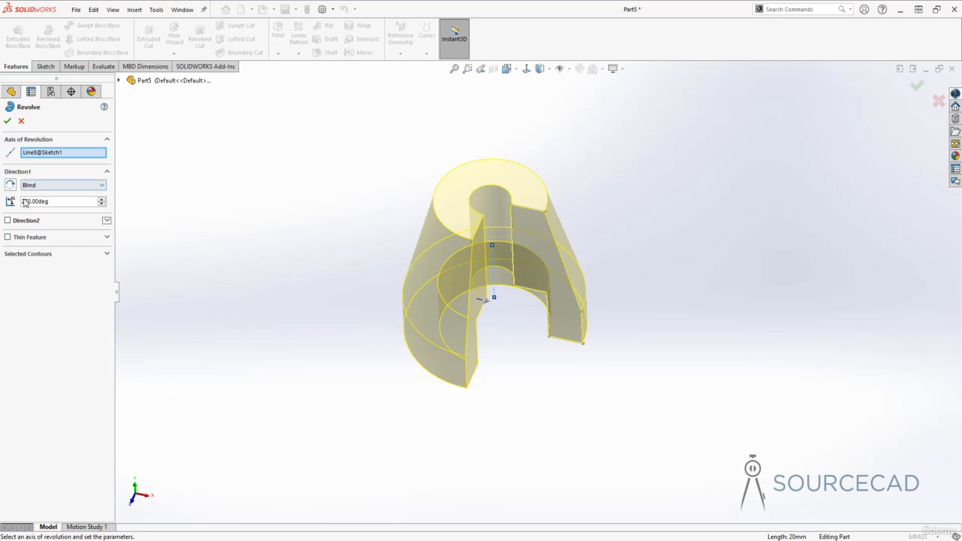
# Try a second revolve direction with a 52-degree angle, and turn it off again.
pyautogui.click(8, 220)
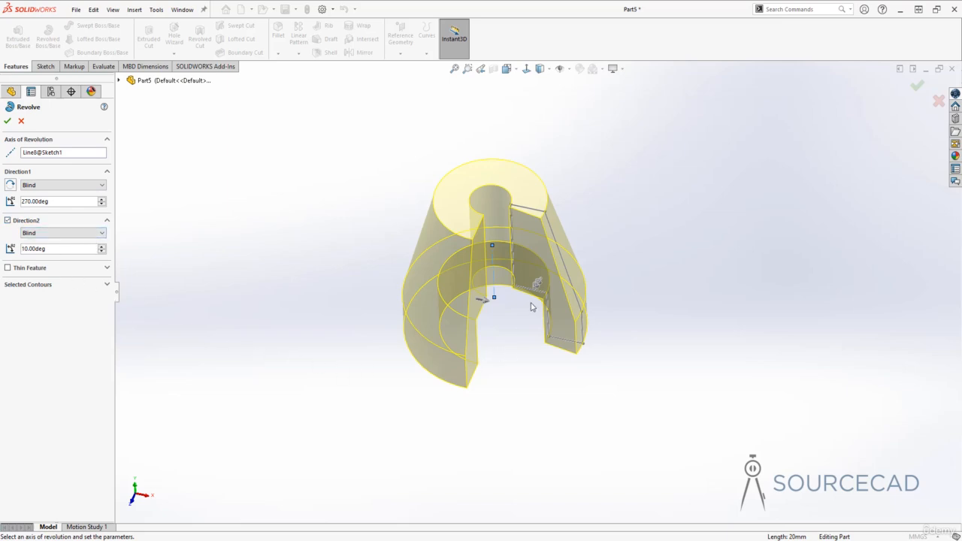
pyautogui.moveTo(538, 292); pyautogui.dragTo(502, 299)
pyautogui.moveTo(544, 226); pyautogui.dragTo(547, 236, button='middle')
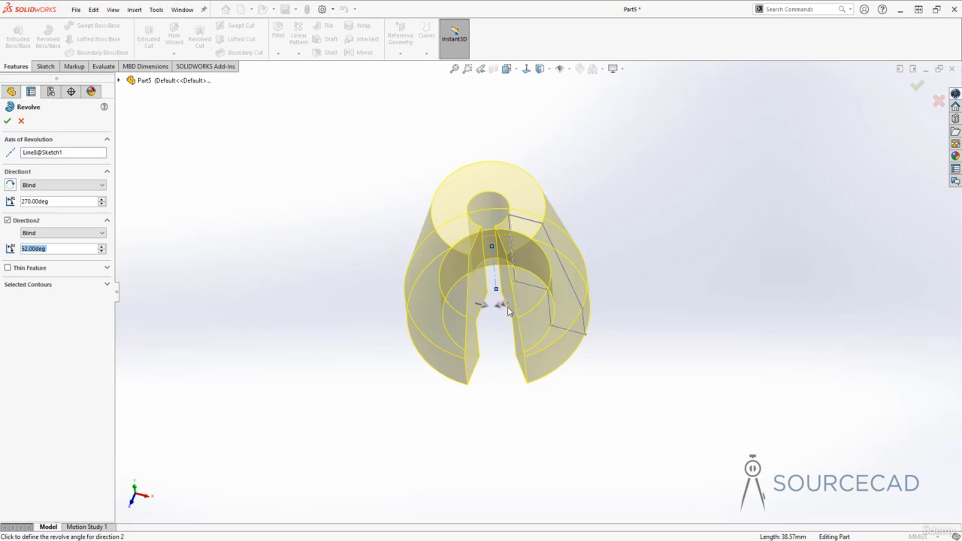
pyautogui.click(8, 220)
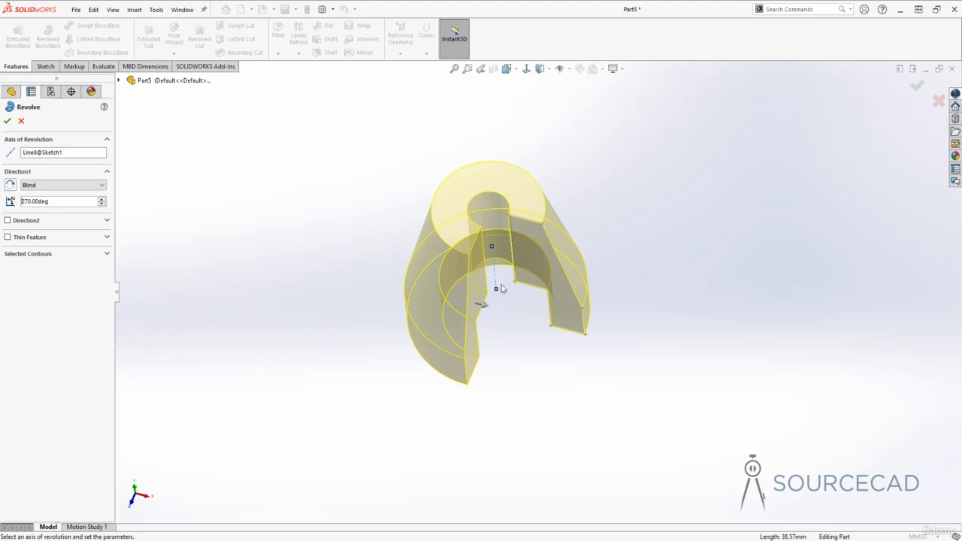
# Change the revolve's Direction 1 type from Blind to Mid Plane.
pyautogui.click(71, 186)
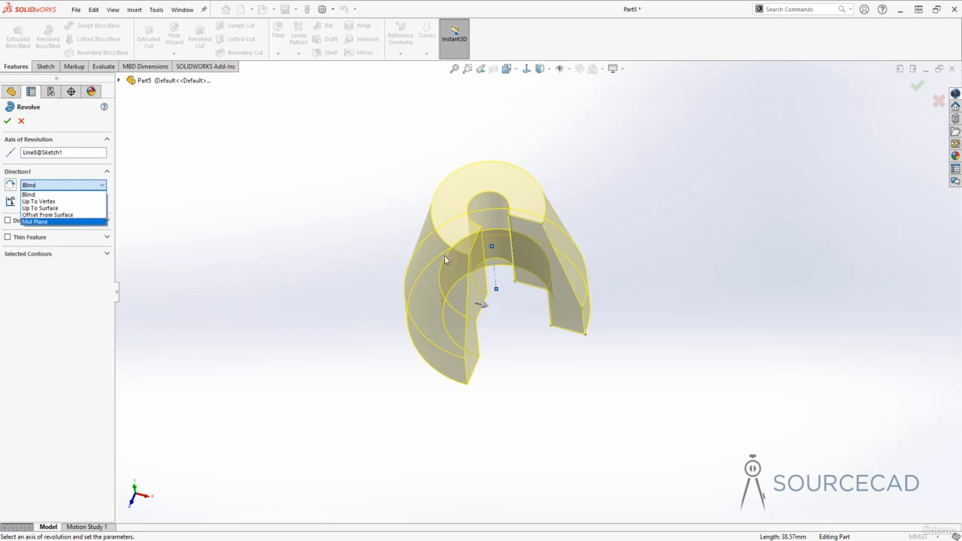
pyautogui.click(36, 222)
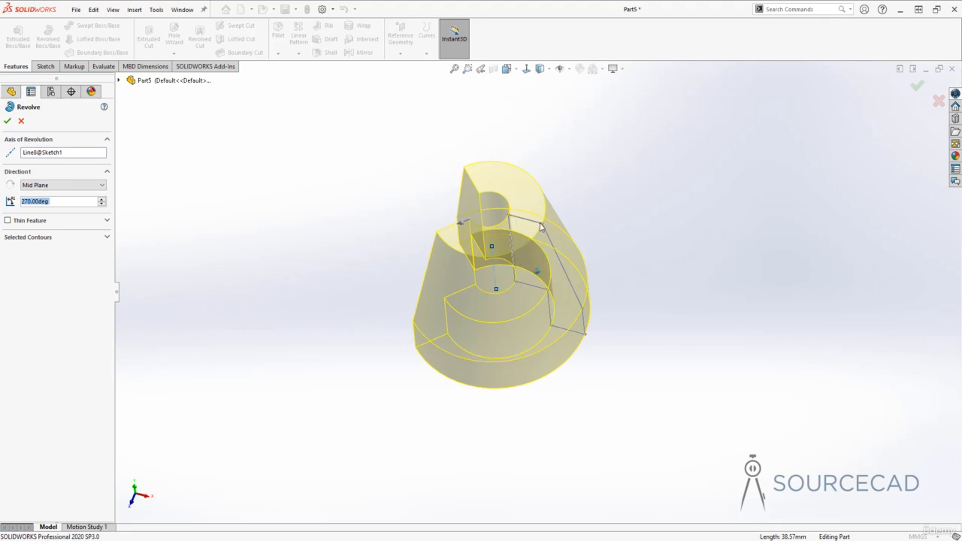
# Set the mid-plane revolve angle to 243 degrees and return the Direction 1 type to Blind.
pyautogui.moveTo(518, 294); pyautogui.dragTo(461, 218, button='middle')
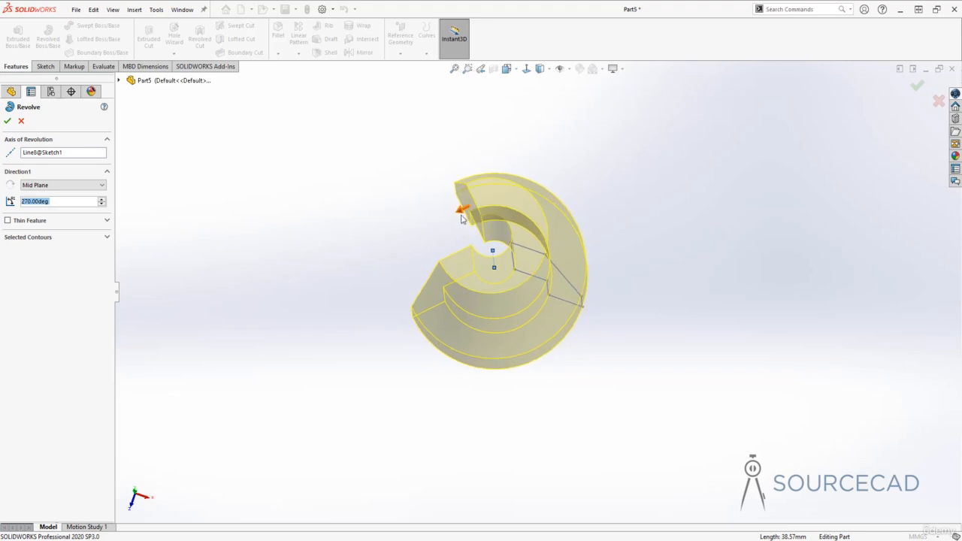
pyautogui.moveTo(463, 213)
pyautogui.mouseDown()
pyautogui.moveTo(407, 261)
pyautogui.moveTo(455, 188)
pyautogui.moveTo(515, 192)
pyautogui.moveTo(478, 191)
pyautogui.mouseUp()
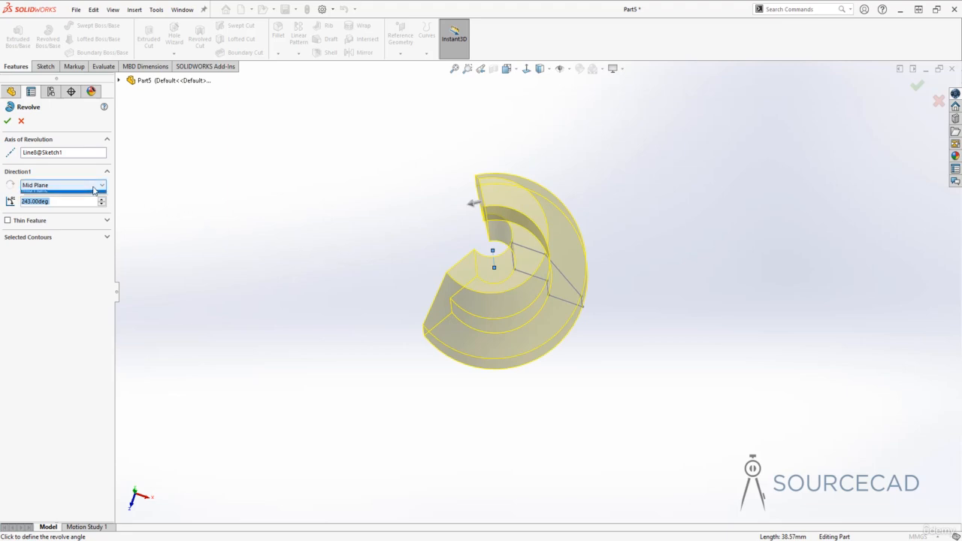
pyautogui.click(54, 186)
pyautogui.click(38, 195)
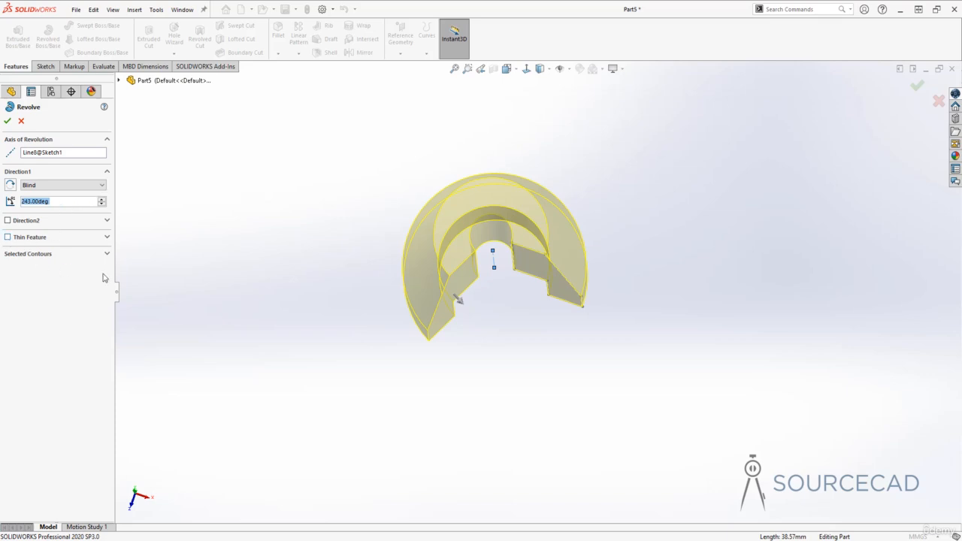
# Turn on Thin Feature for the revolve with a one-direction wall thickness of 2 mm.
pyautogui.moveTo(517, 310); pyautogui.dragTo(497, 251, button='middle')
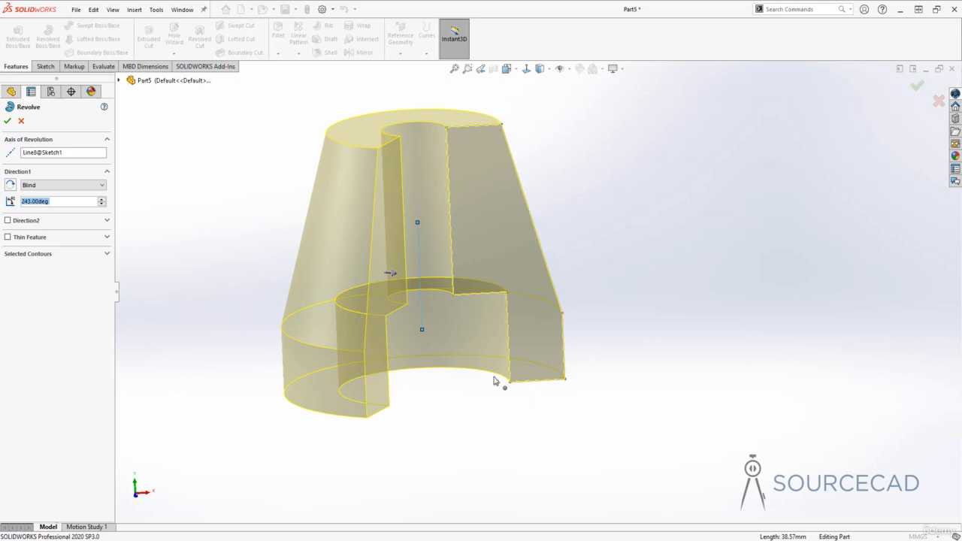
pyautogui.click(9, 238)
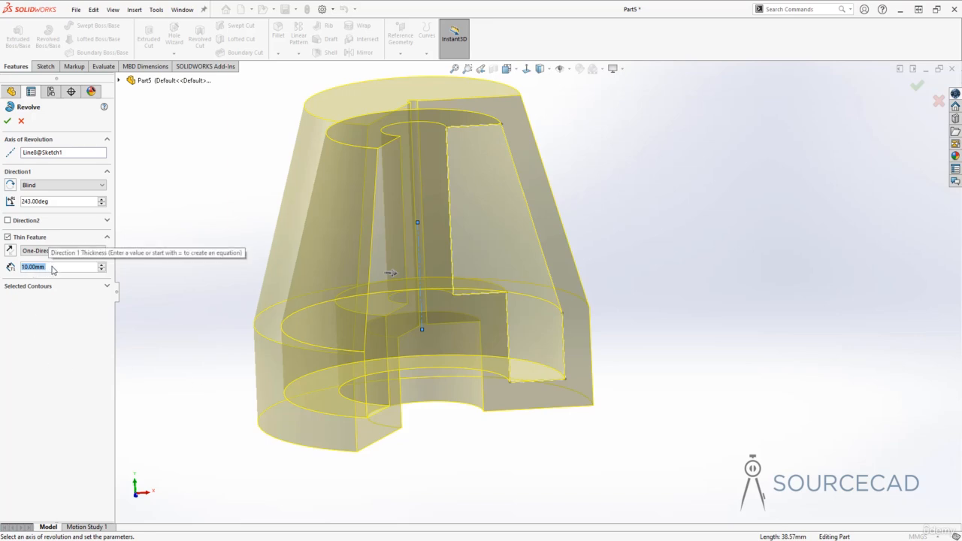
pyautogui.write('2')
pyautogui.press('Return')
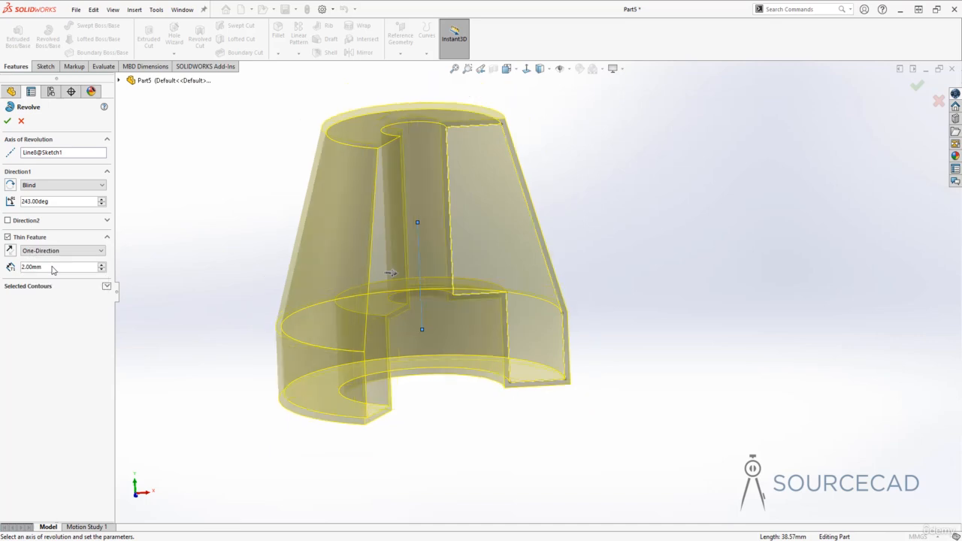
# Reverse the side of the profile on which the thin wall is built, and change the wall type to Mid-Plane.
pyautogui.moveTo(481, 176); pyautogui.dragTo(501, 129, button='middle')
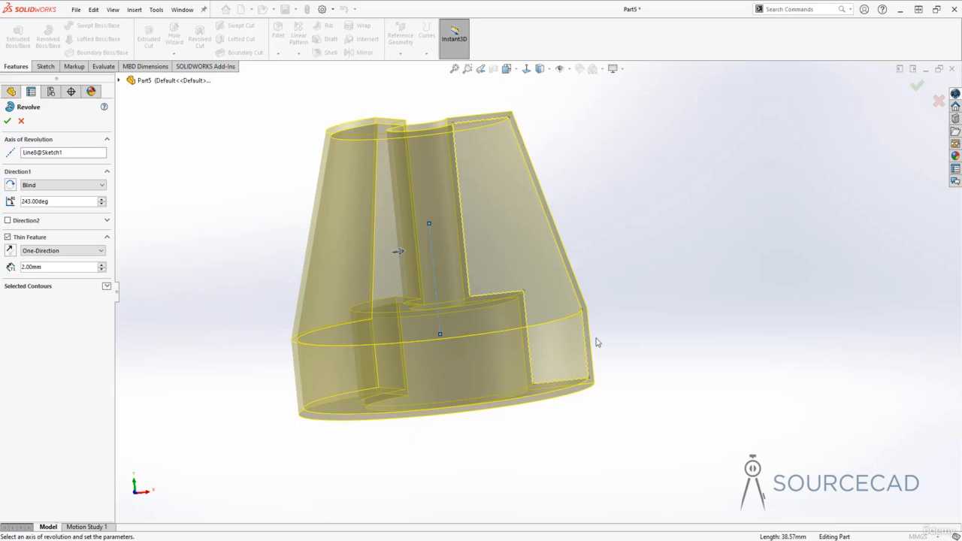
pyautogui.moveTo(596, 342); pyautogui.dragTo(478, 122, button='middle')
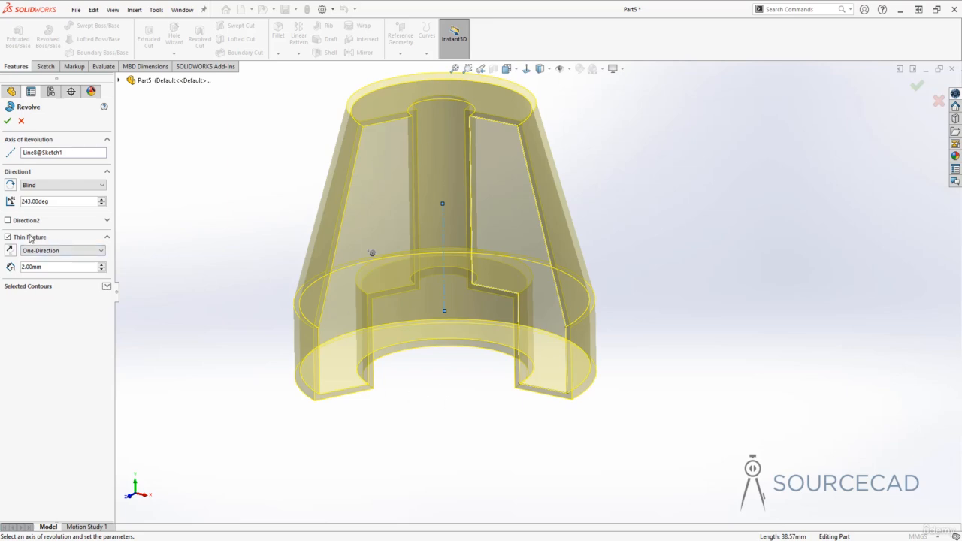
pyautogui.scroll(-6, 517, 143)
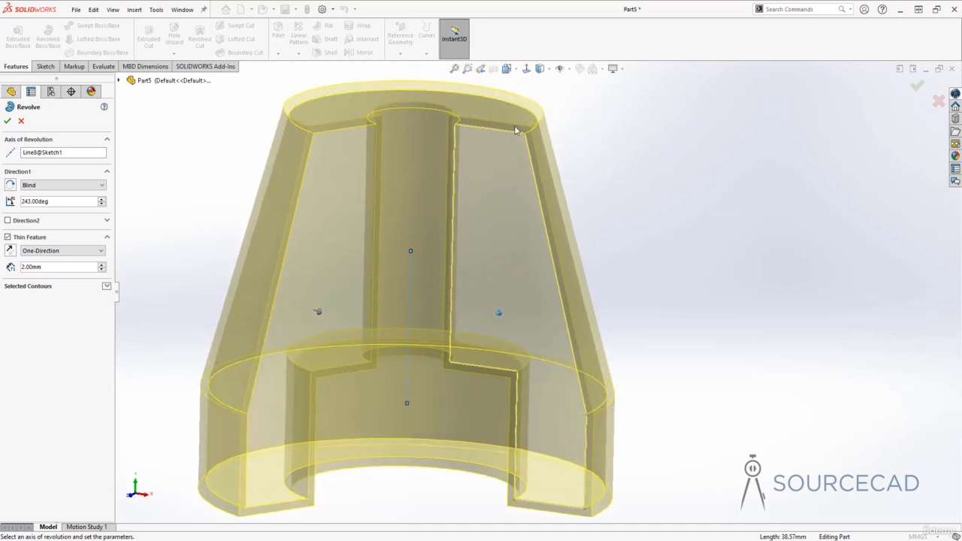
pyautogui.scroll(-2, 475, 208)
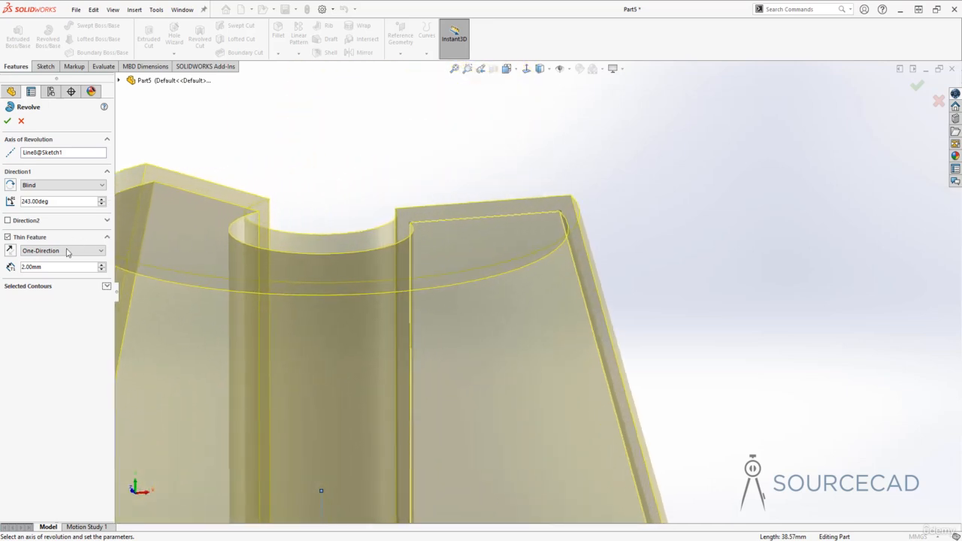
pyautogui.click(10, 250)
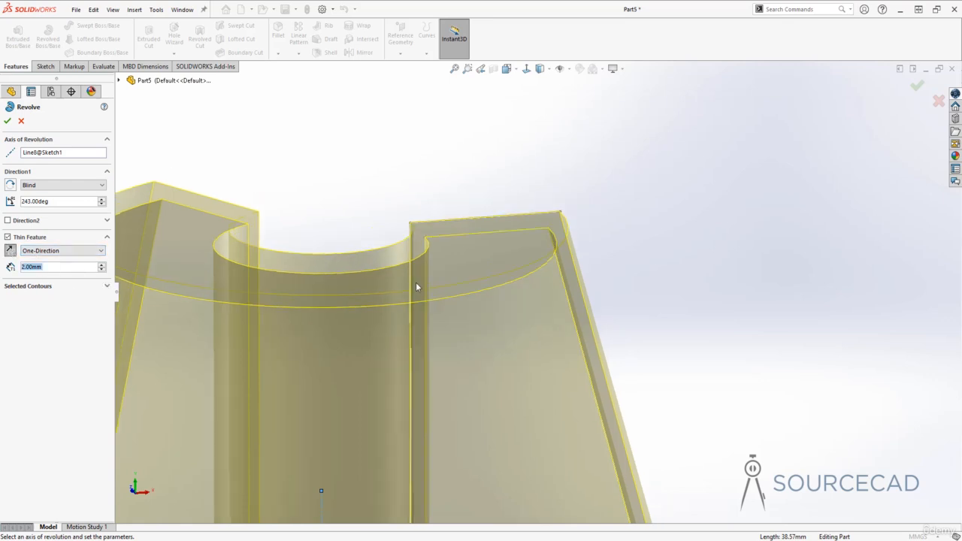
pyautogui.click(93, 250)
pyautogui.click(68, 267)
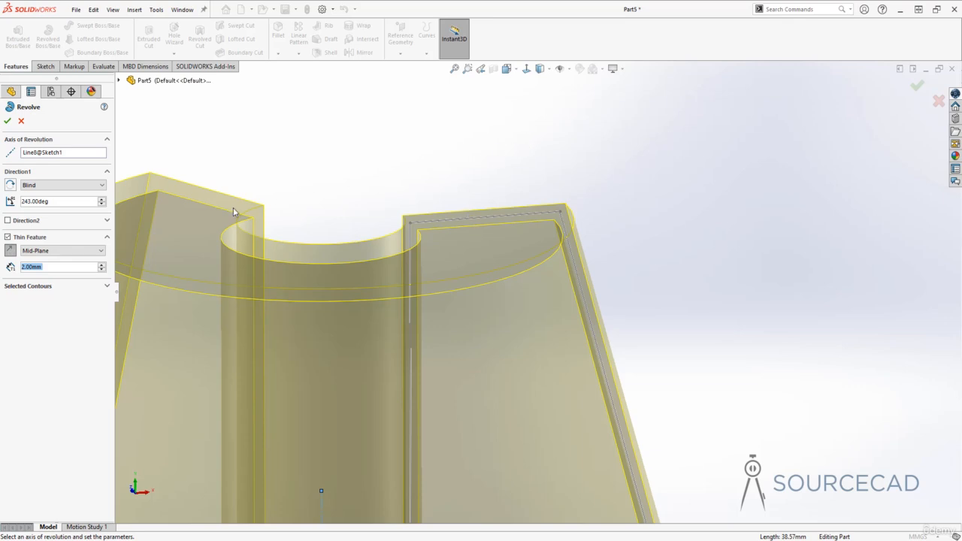
# Change the thin wall type to Two-Direction and set the Direction 2 thickness to 1 mm.
pyautogui.click(102, 251)
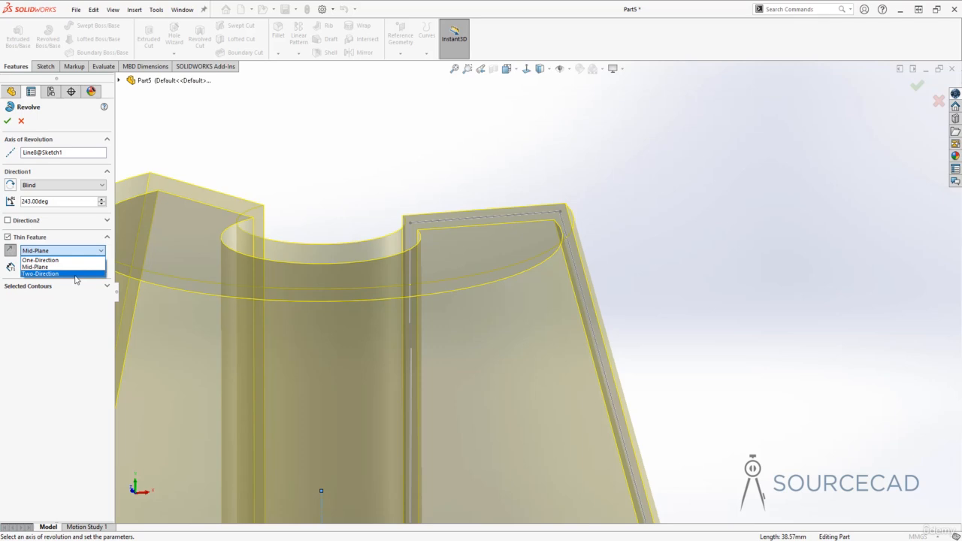
pyautogui.click(75, 274)
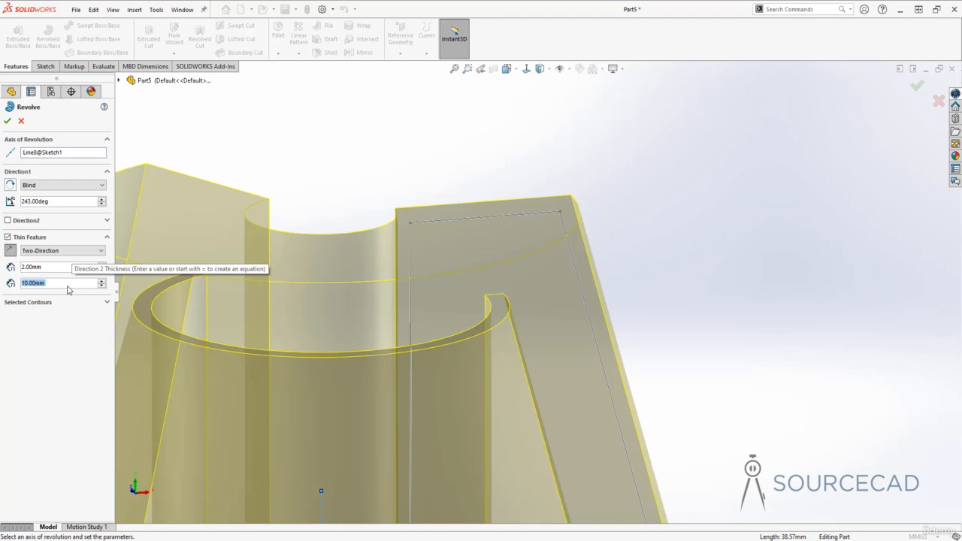
pyautogui.write('1')
pyautogui.press('Return')
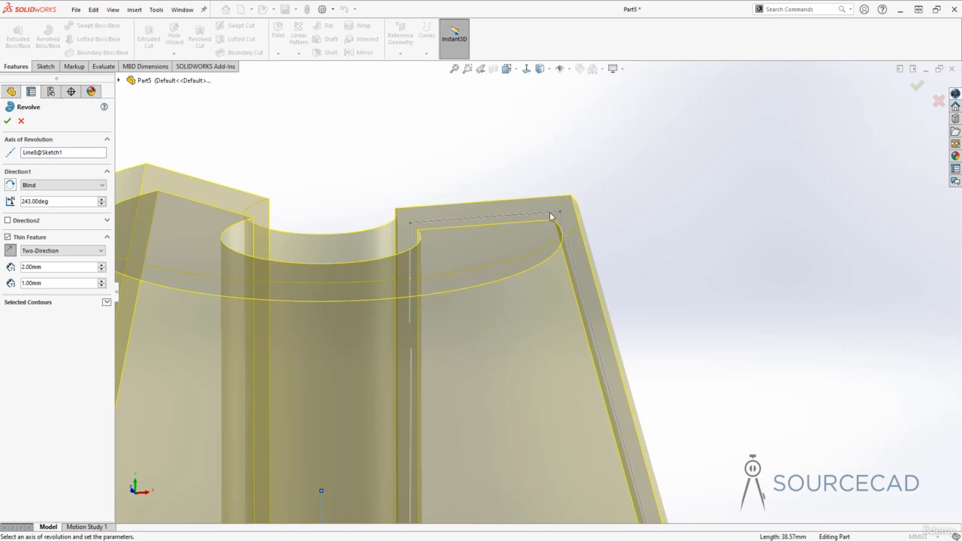
# Turn off Thin Feature so the profile revolves as a solid.
pyautogui.moveTo(602, 179); pyautogui.dragTo(502, 314, button='middle')
pyautogui.scroll(3, 667, 218)
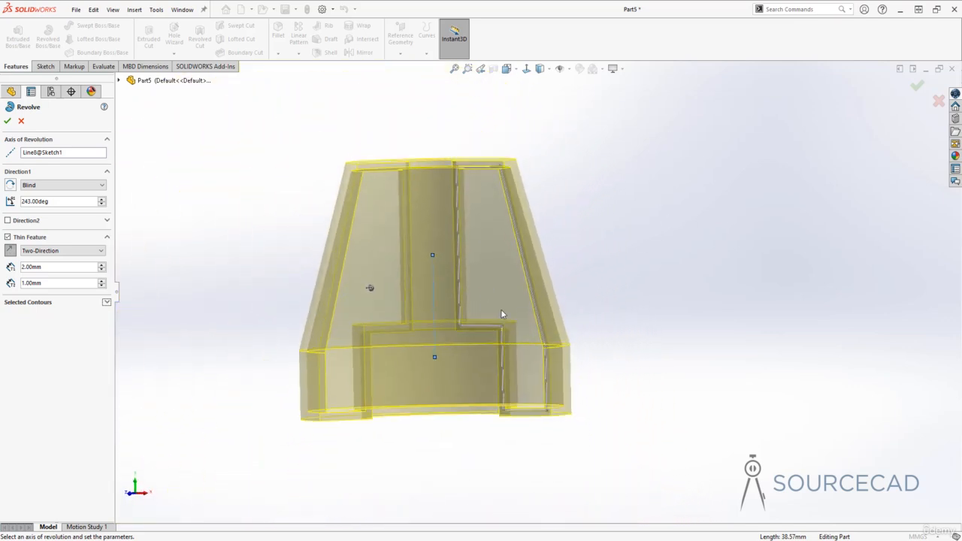
pyautogui.click(8, 238)
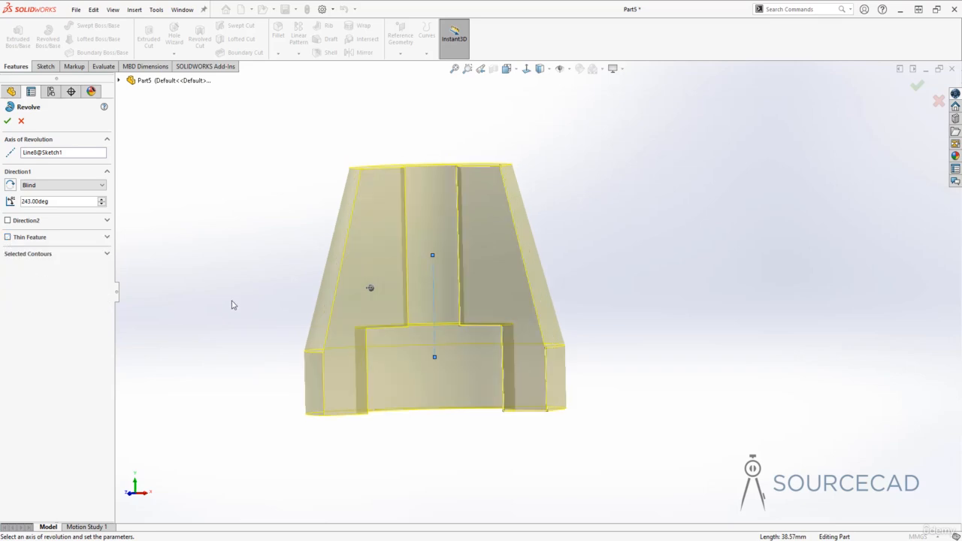
# Set the revolve's Direction 1 angle to 360 degrees and create the feature.
pyautogui.moveTo(231, 304); pyautogui.dragTo(376, 331, button='middle')
pyautogui.doubleClick(67, 204)
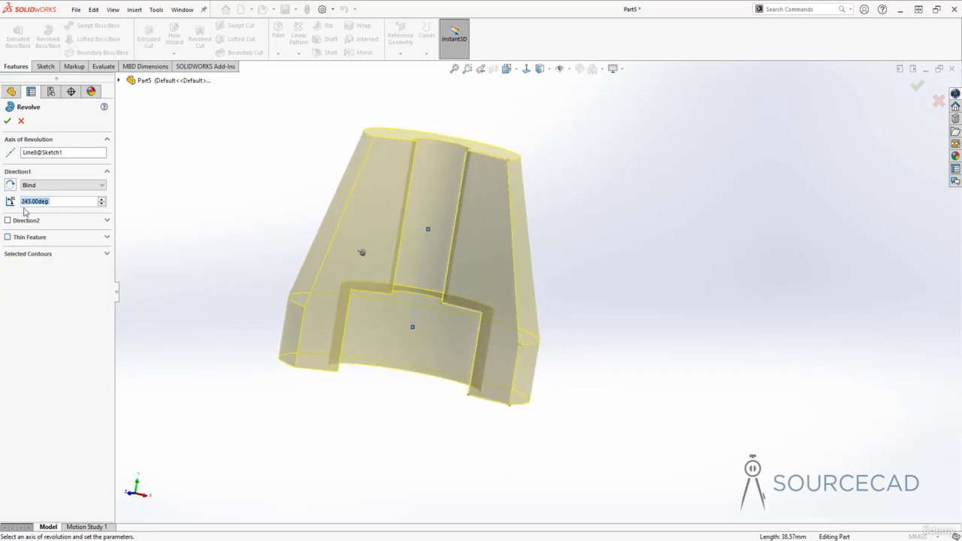
pyautogui.write('360')
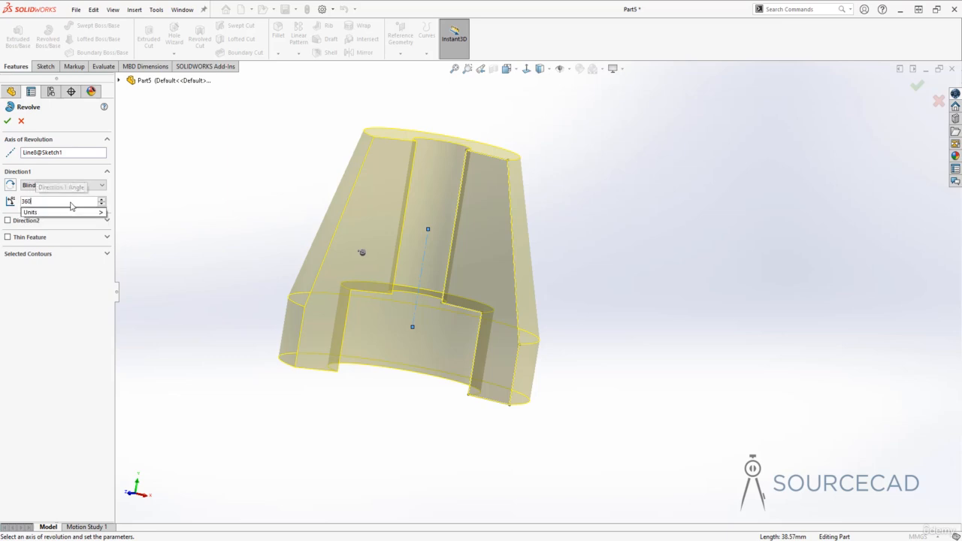
pyautogui.click(7, 121)
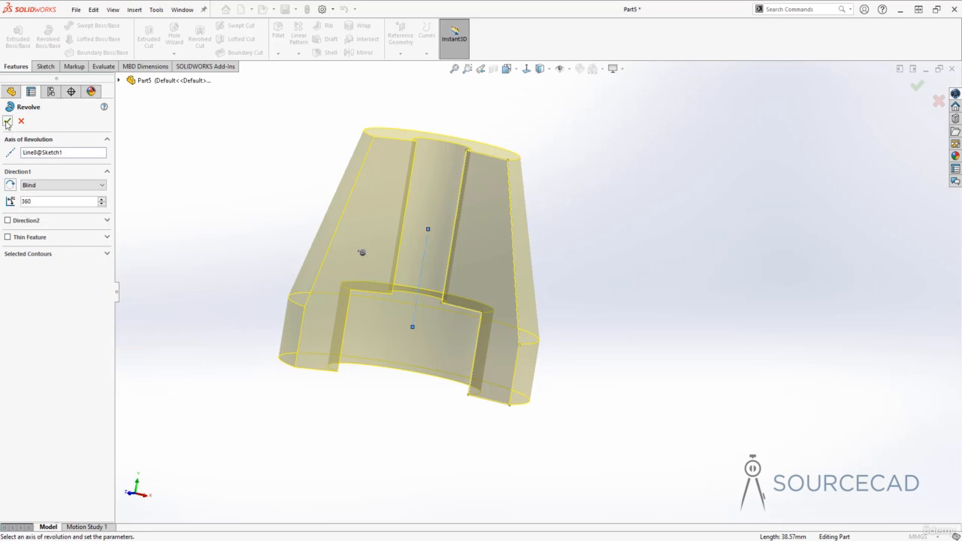
pyautogui.click(240, 175)
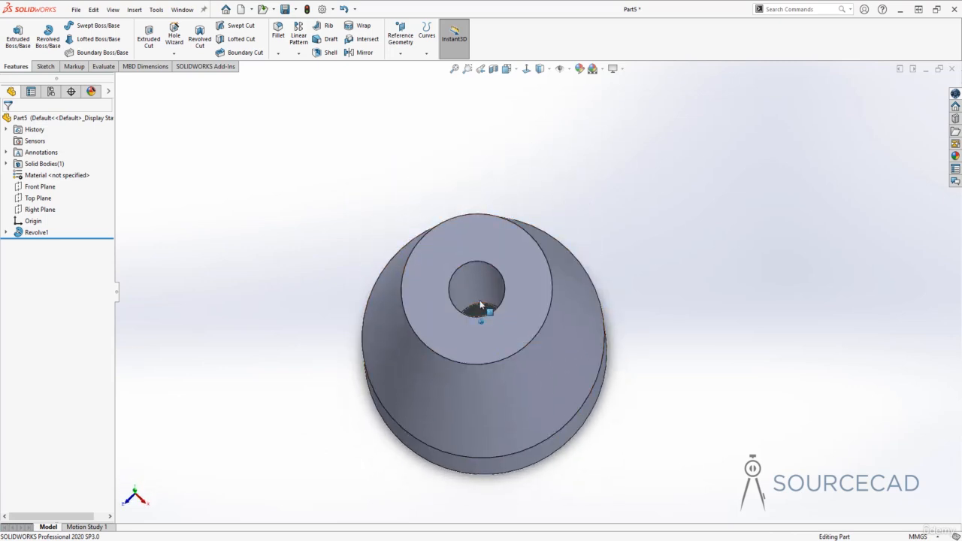
# Open the finished revolve for editing and clear its axis of revolution.
pyautogui.moveTo(365, 241); pyautogui.dragTo(353, 235, button='middle')
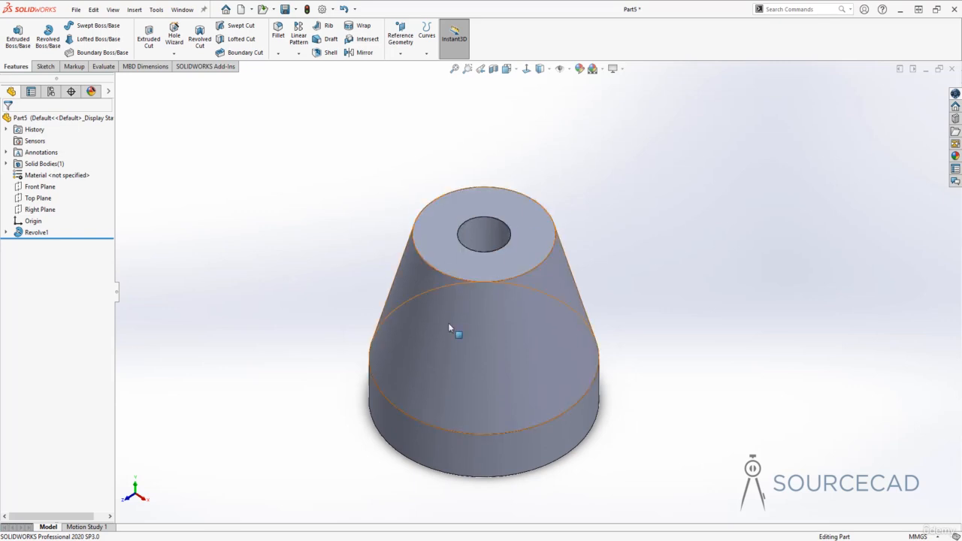
pyautogui.click(34, 239)
pyautogui.click(41, 204)
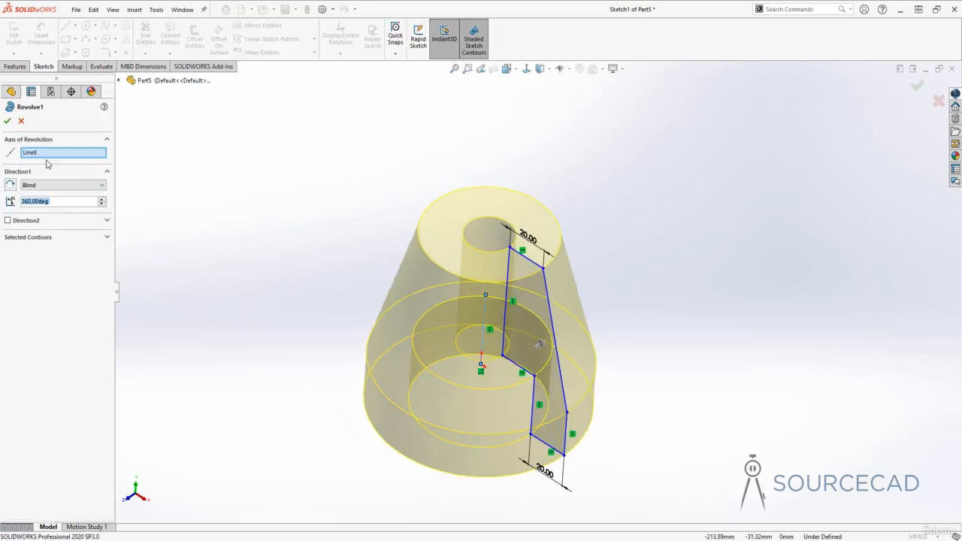
pyautogui.rightClick(45, 154)
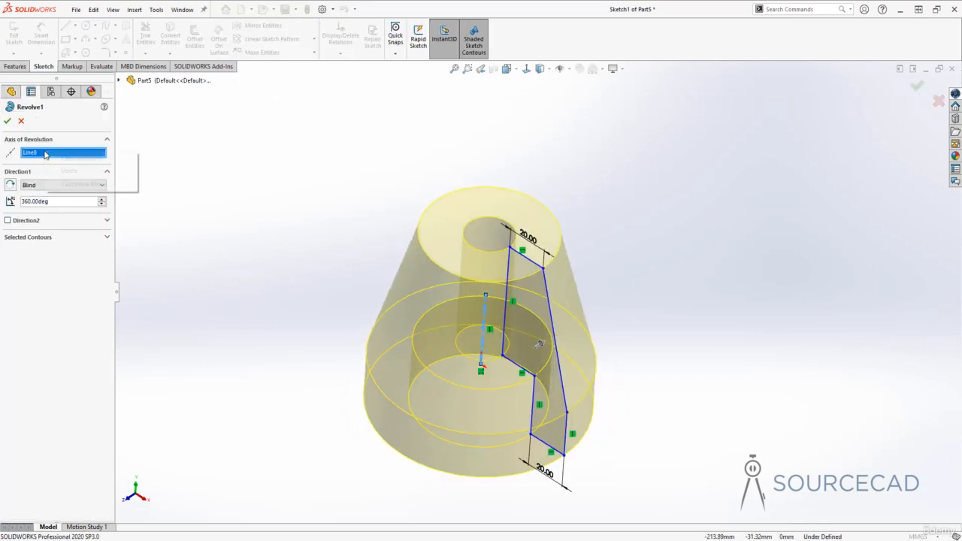
pyautogui.click(106, 160)
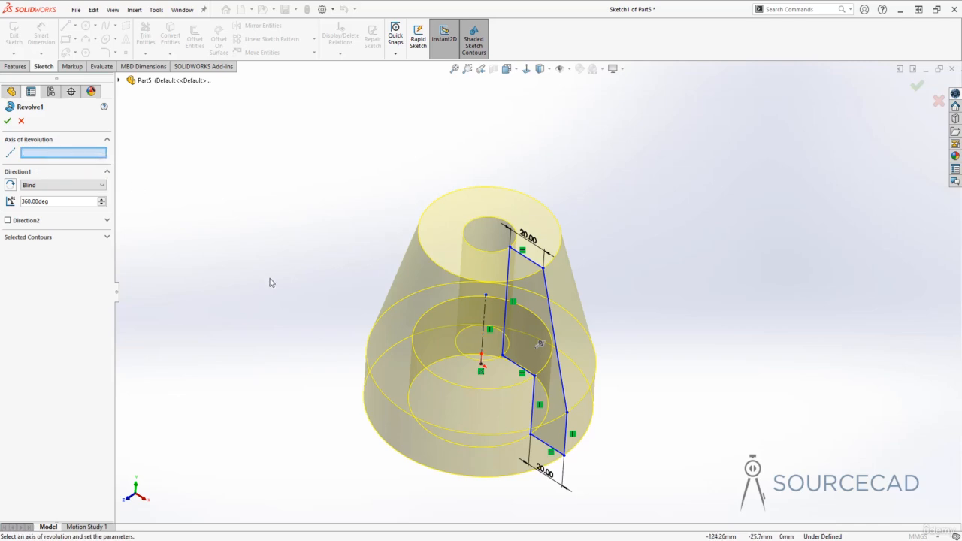
# Try the profile's inner vertical line nearest the centerline as the axis of revolution, and clear it again.
pyautogui.moveTo(272, 283); pyautogui.dragTo(321, 338, button='middle')
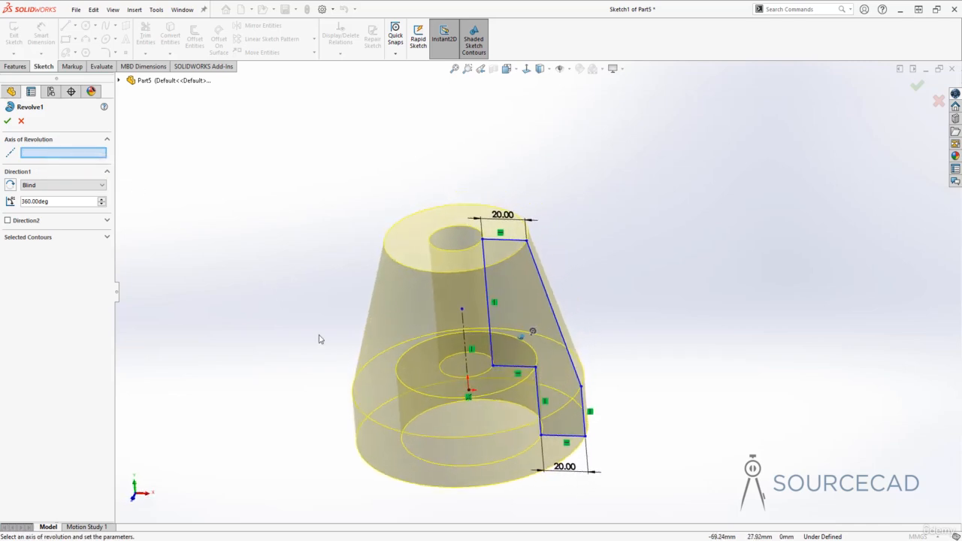
pyautogui.click(486, 283)
pyautogui.moveTo(182, 350); pyautogui.dragTo(492, 342, button='middle')
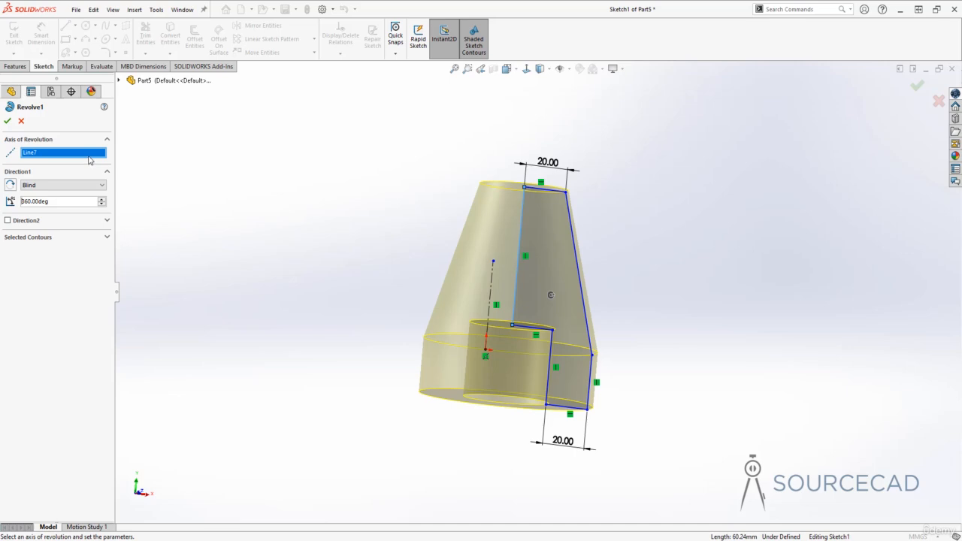
pyautogui.press('Delete')
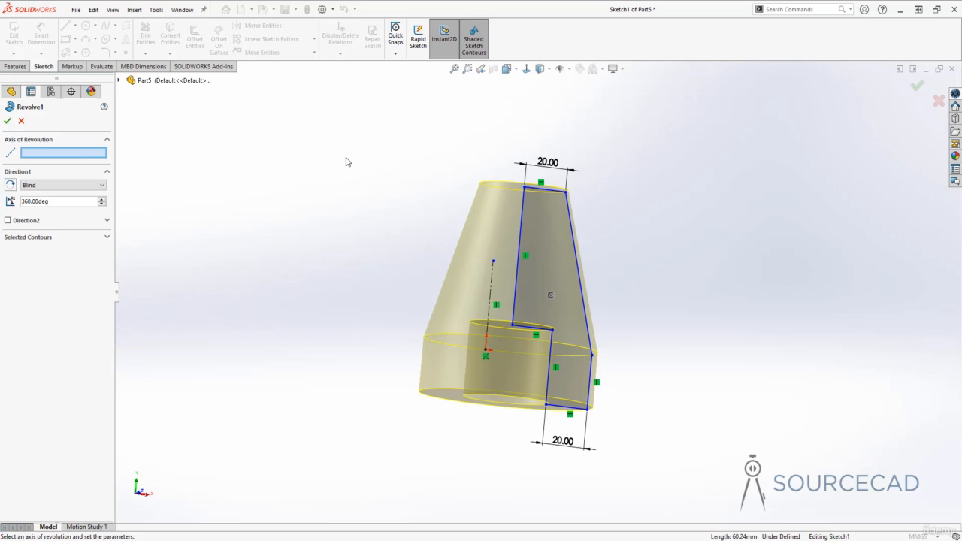
# Use the profile's top horizontal line as the axis of revolution and accept the edited revolve.
pyautogui.moveTo(347, 159); pyautogui.dragTo(348, 161, button='middle')
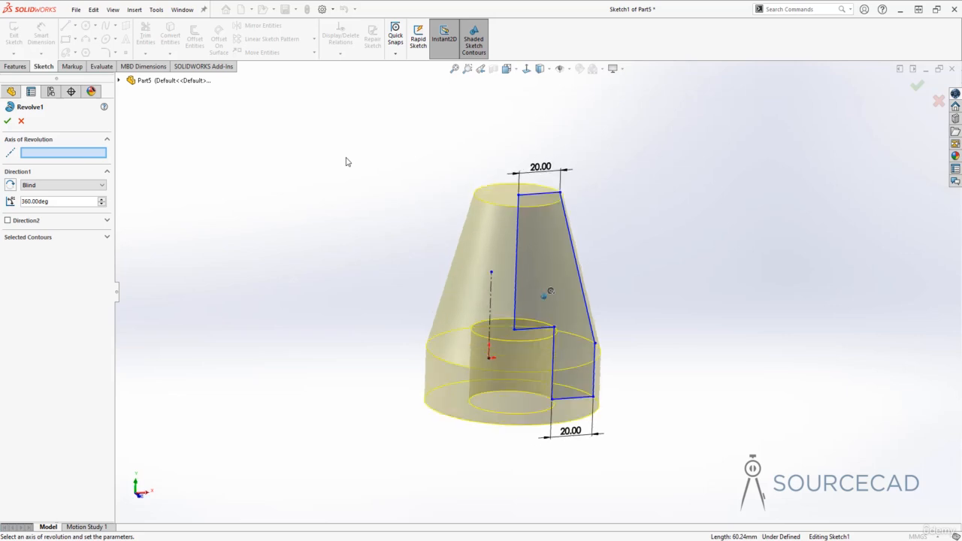
pyautogui.click(538, 197)
pyautogui.moveTo(343, 344); pyautogui.dragTo(263, 309, button='middle')
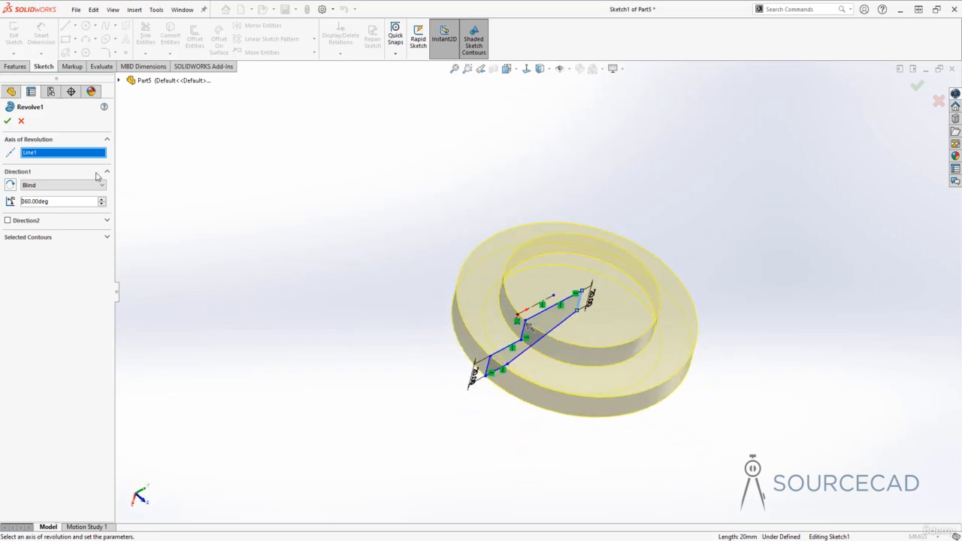
pyautogui.click(7, 120)
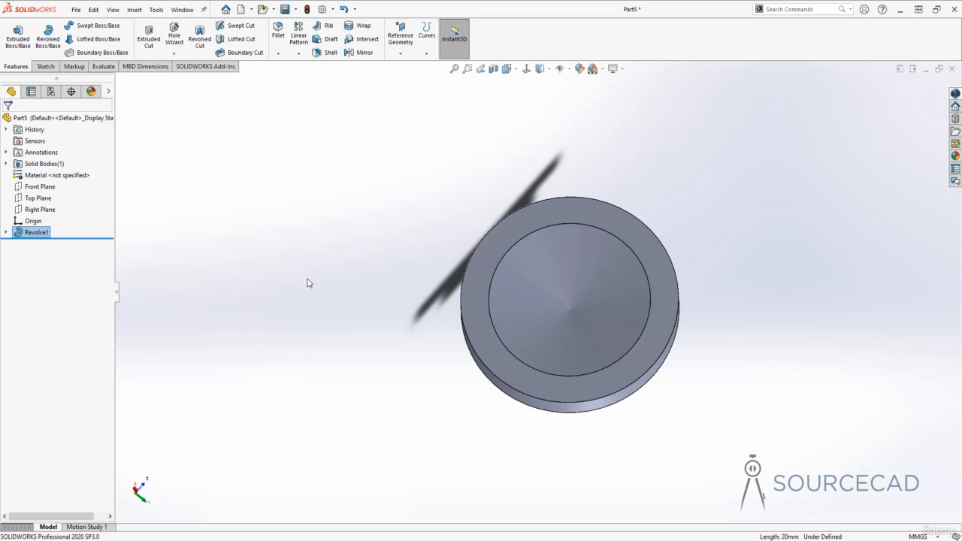
pyautogui.moveTo(307, 283); pyautogui.dragTo(307, 284, button='middle')
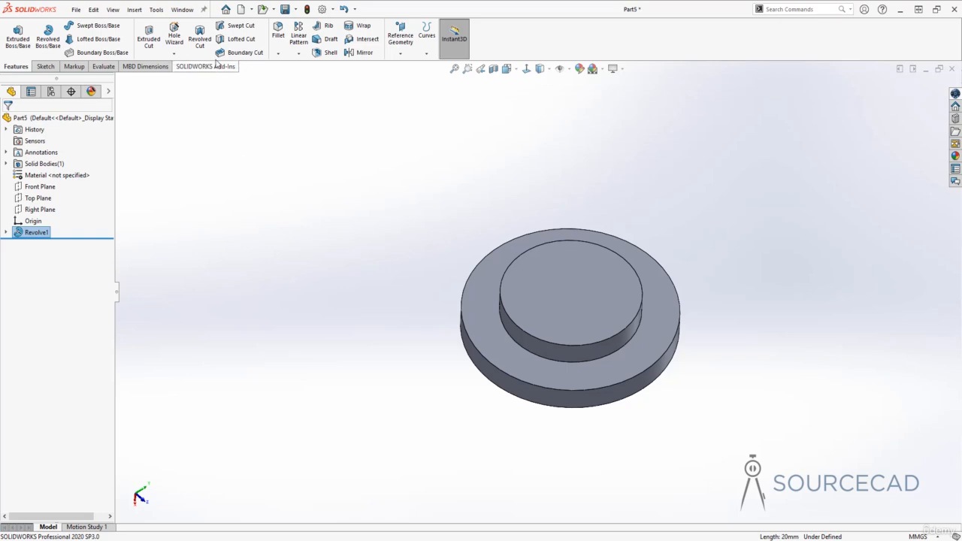
# Create a new part document and bring up the sketching tools.
pyautogui.click(241, 9)
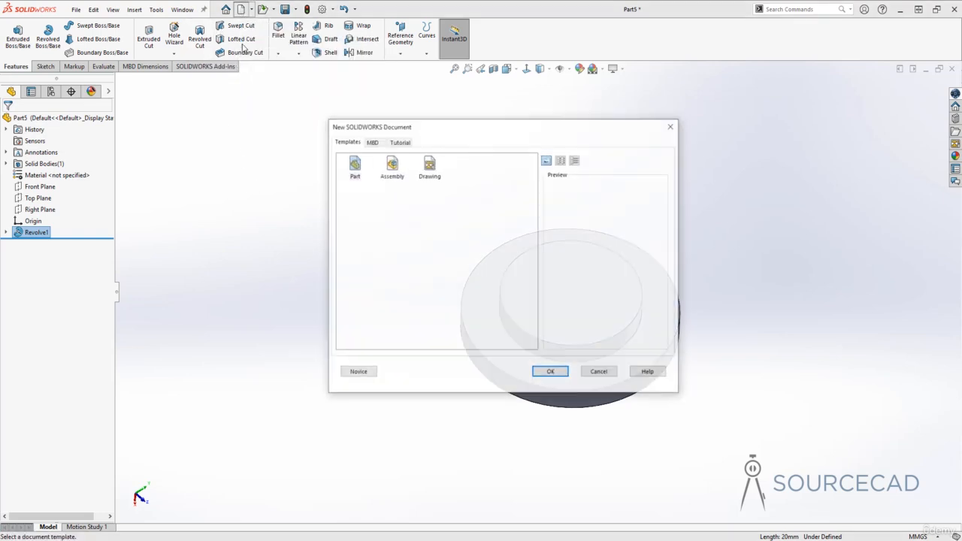
pyautogui.click(552, 372)
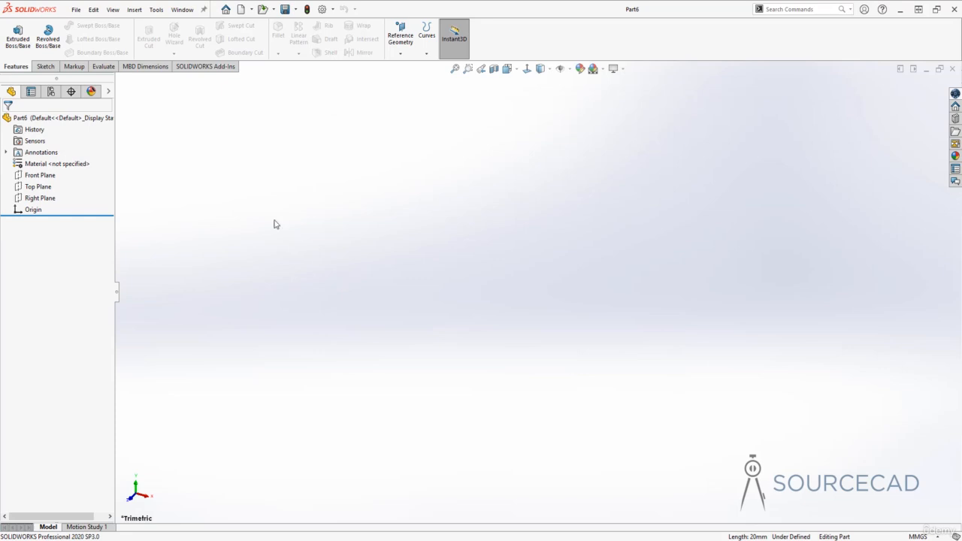
pyautogui.click(45, 66)
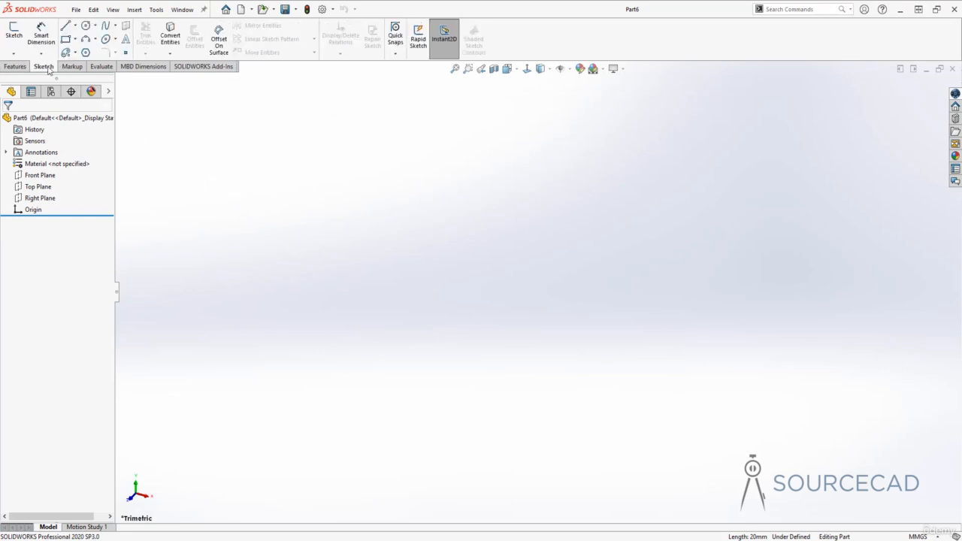
# On the Top Plane, sketch a six-sided polygon centered on the origin with an inscribed circle about 100 mm in diameter, and close the sketch.
pyautogui.click(86, 54)
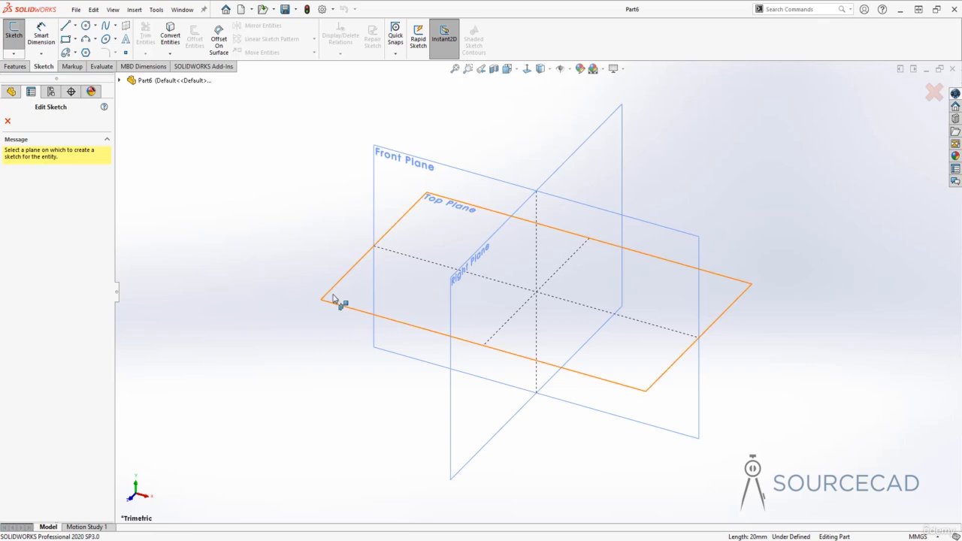
pyautogui.click(348, 305)
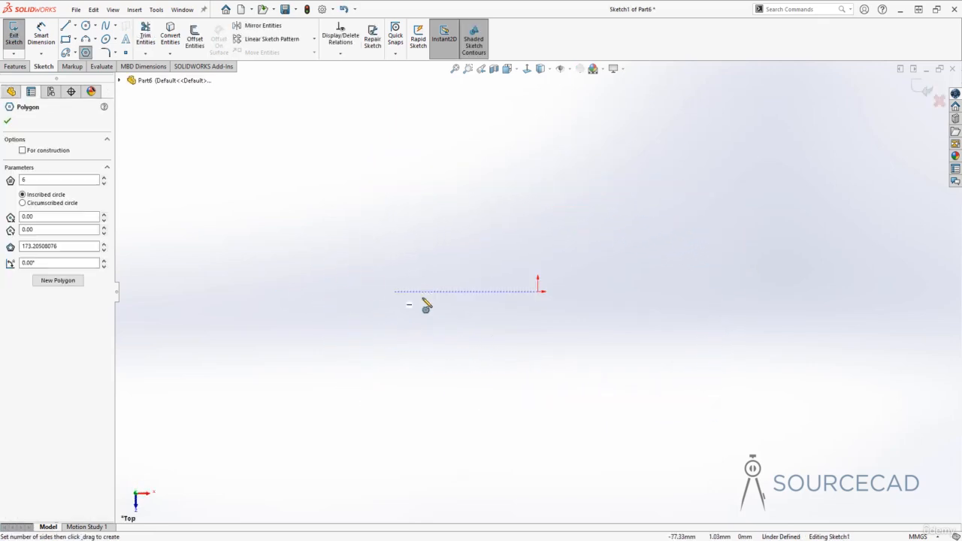
pyautogui.click(538, 291)
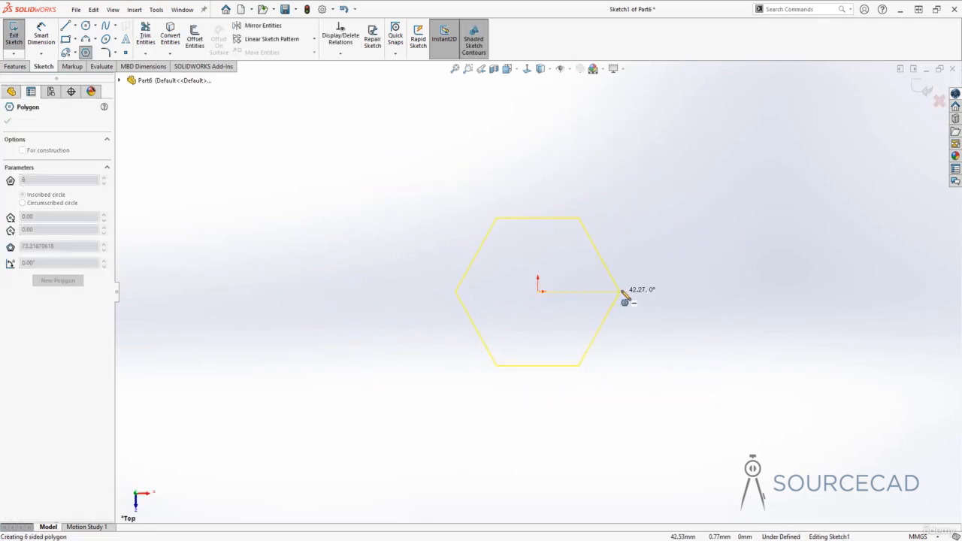
pyautogui.click(650, 291)
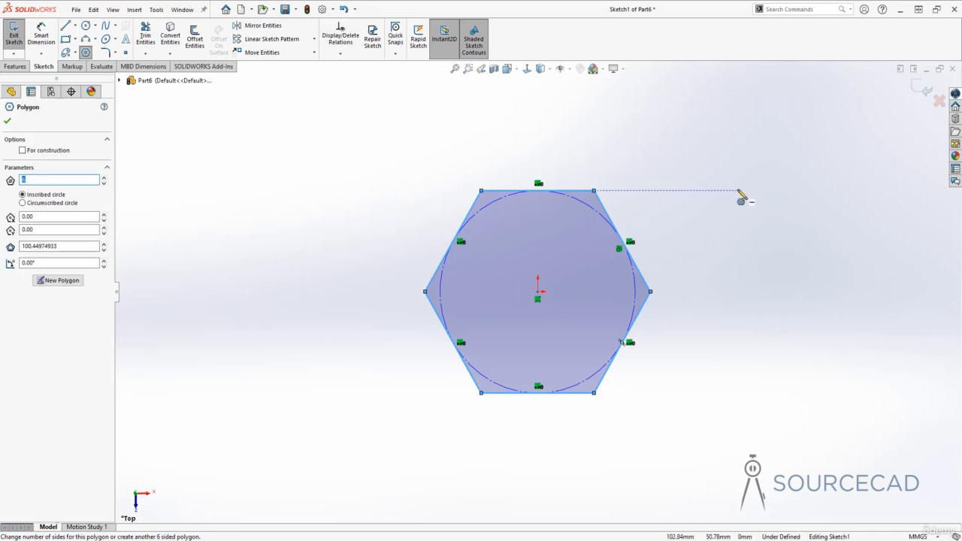
pyautogui.click(922, 89)
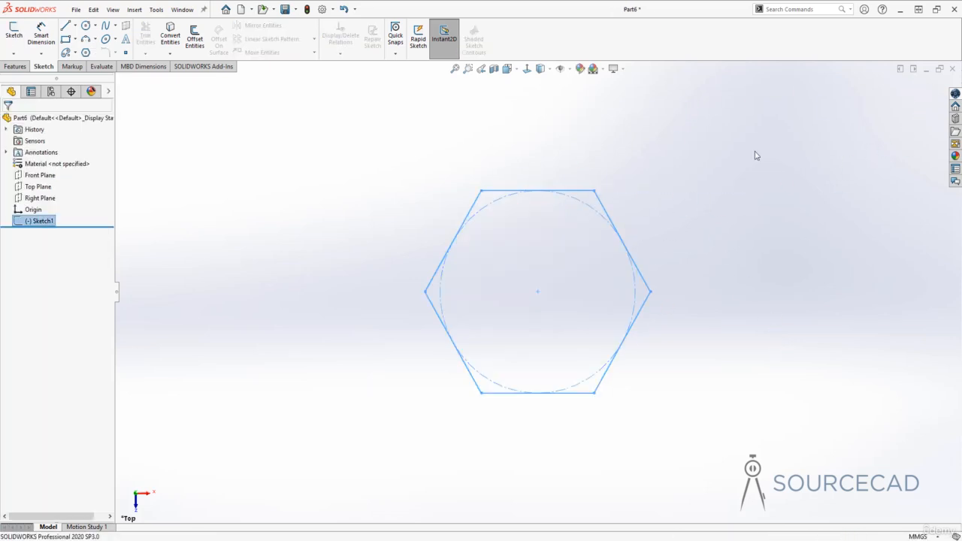
# Extrude the hexagon sketch upward as a blind boss to a depth of 202 mm.
pyautogui.click(16, 67)
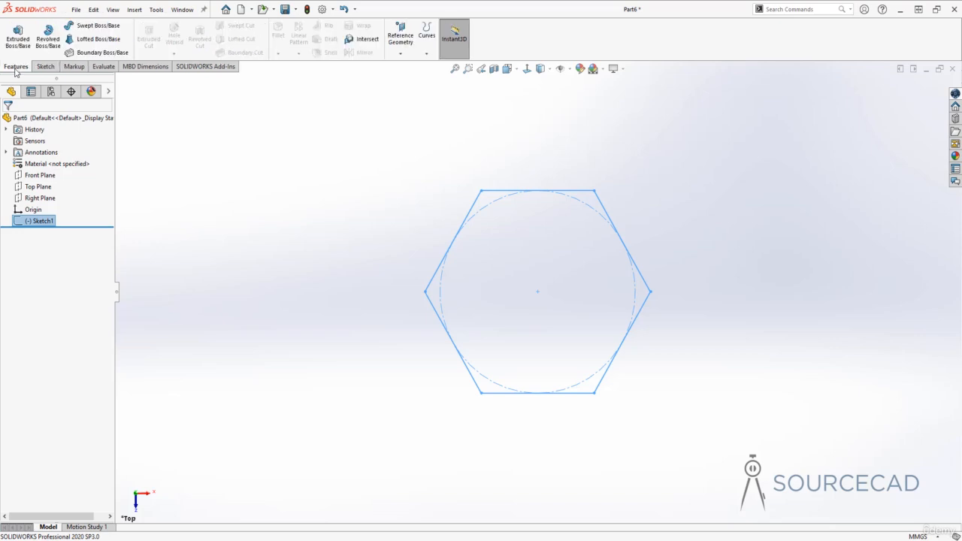
pyautogui.click(18, 39)
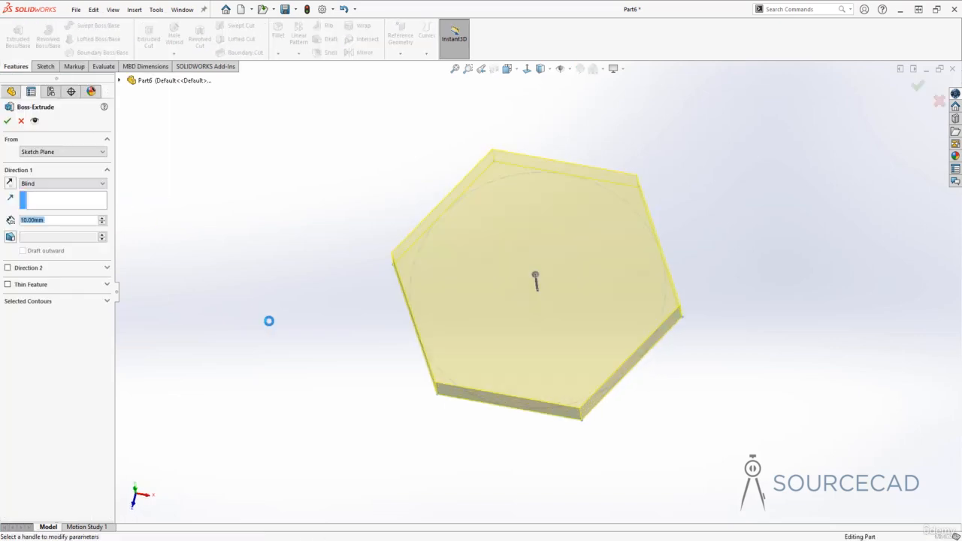
pyautogui.scroll(5, 483, 288)
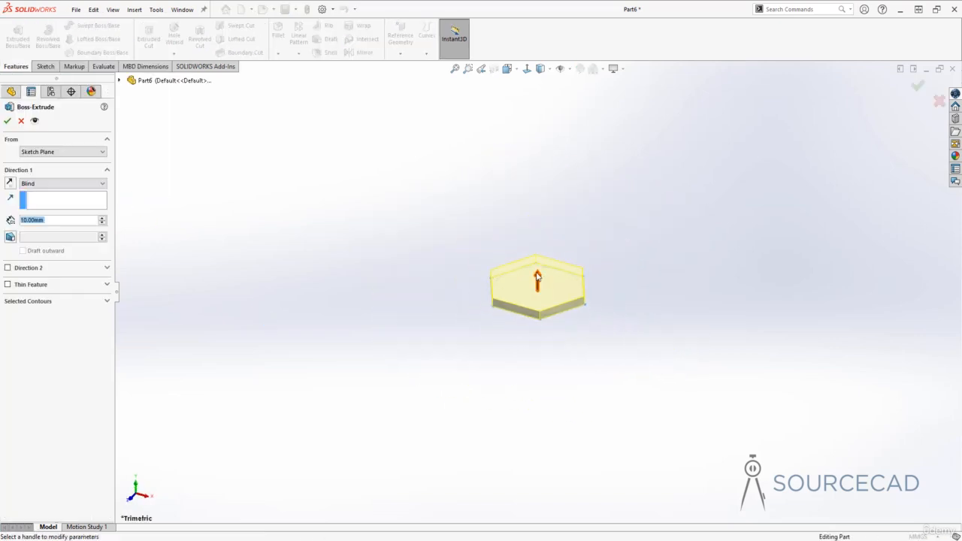
pyautogui.moveTo(536, 278)
pyautogui.mouseDown()
pyautogui.moveTo(525, 230)
pyautogui.moveTo(534, 97)
pyautogui.moveTo(537, 118)
pyautogui.mouseUp()
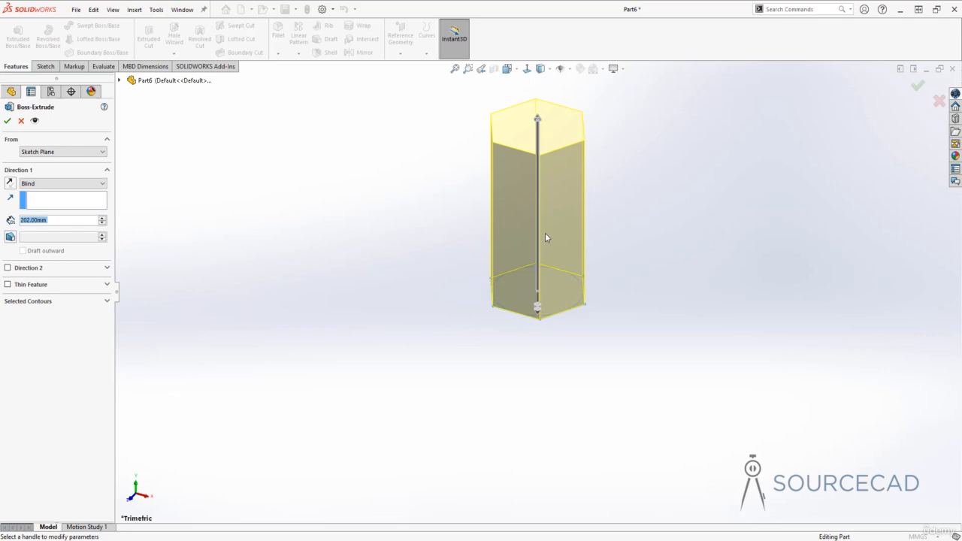
pyautogui.click(8, 120)
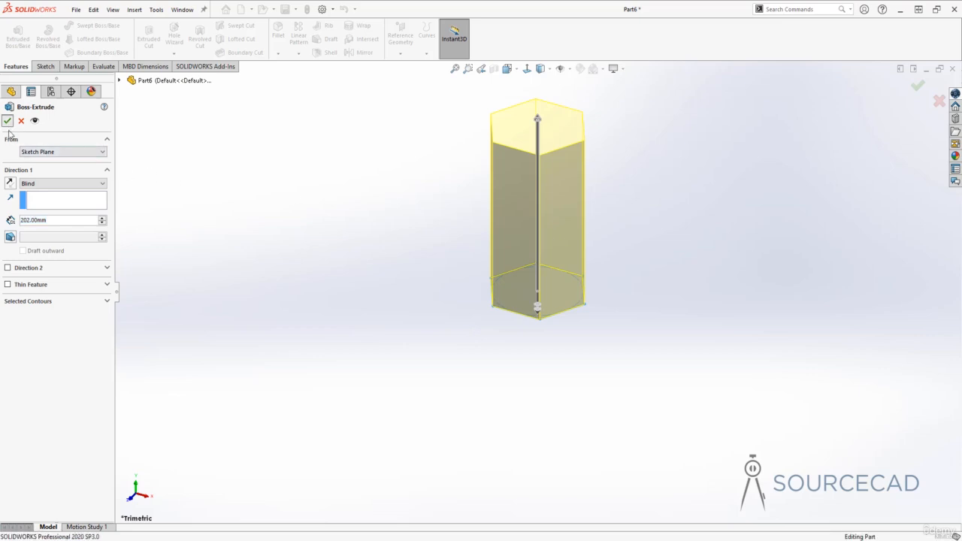
pyautogui.click(431, 245)
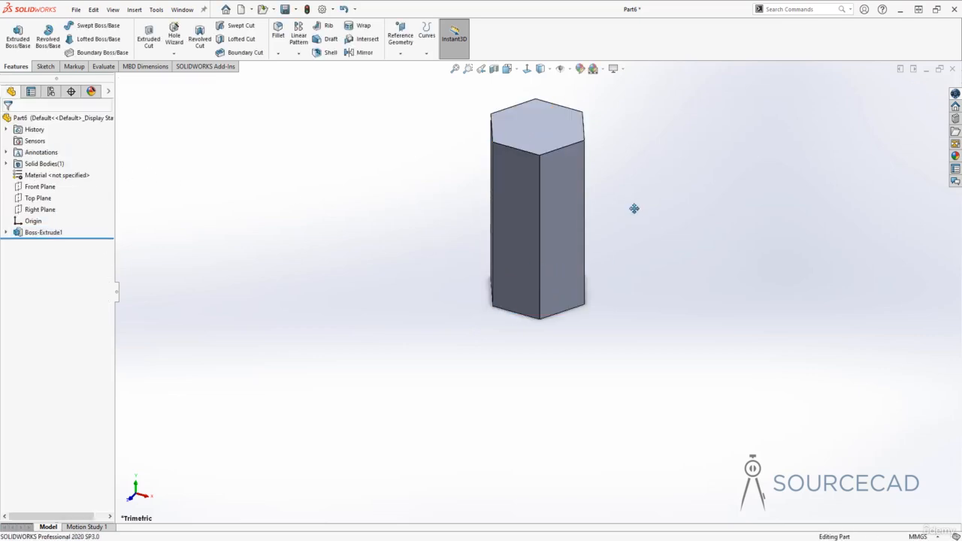
pyautogui.keyDown('ctrl'); pyautogui.moveTo(634, 208); pyautogui.dragTo(610, 275, button='middle'); pyautogui.keyUp('ctrl')
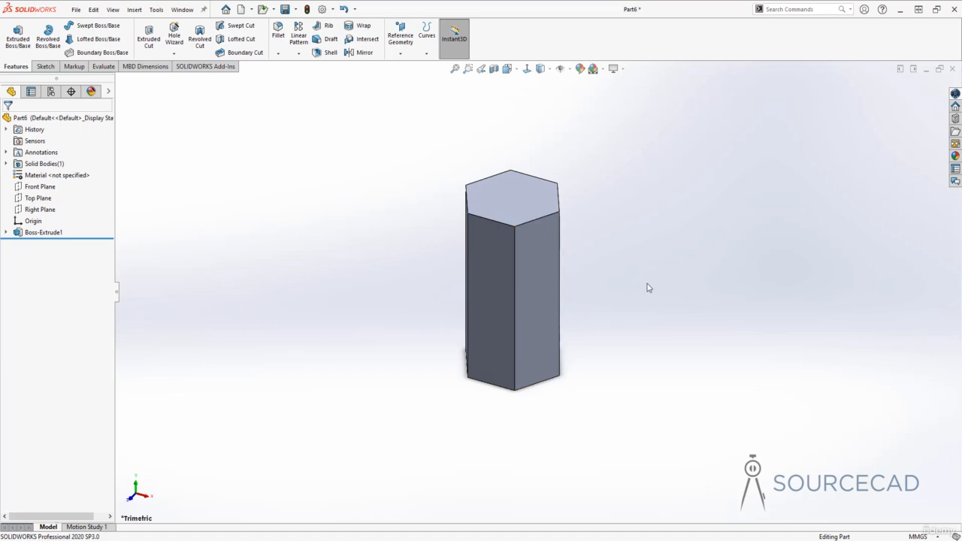
# Open a new sketch on the Front Plane of the hexagonal prism.
pyautogui.click(46, 66)
pyautogui.click(13, 32)
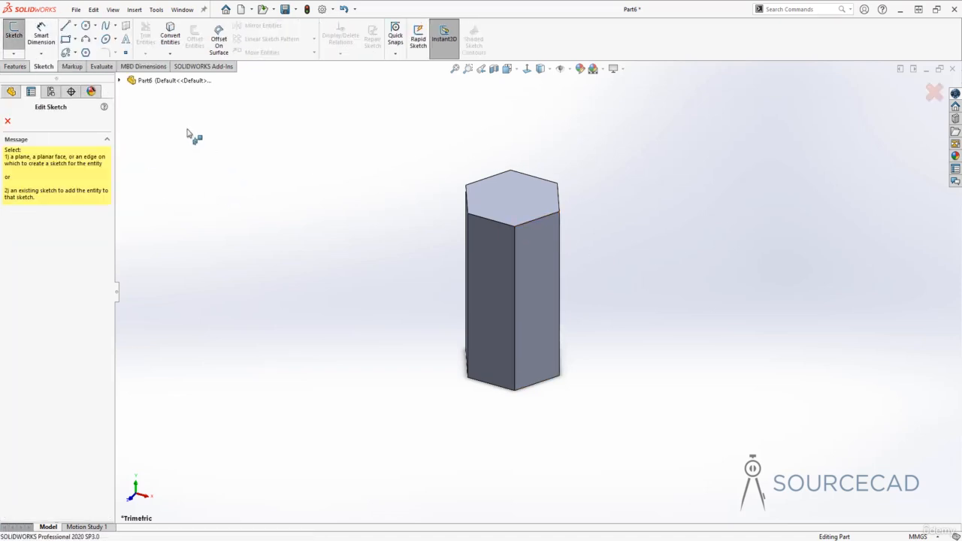
pyautogui.click(119, 81)
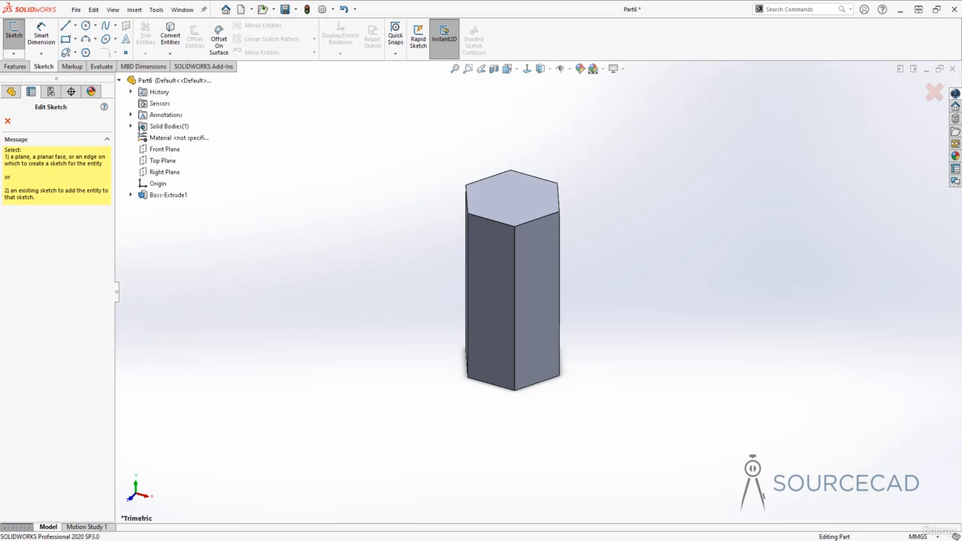
pyautogui.click(153, 149)
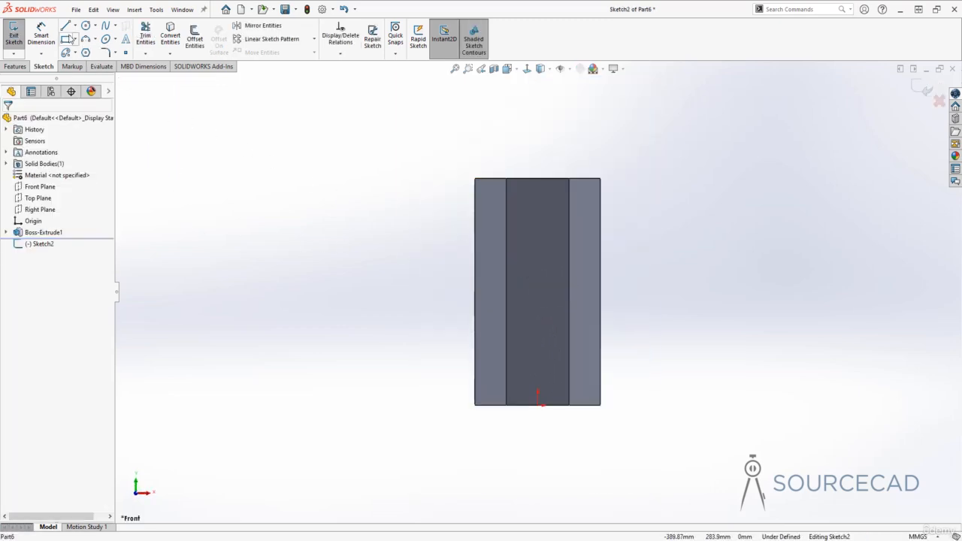
# Sketch a slanted line across the prism's upper right corner, continuing about 27 mm vertically down and about 16 mm horizontally into the body.
pyautogui.click(66, 26)
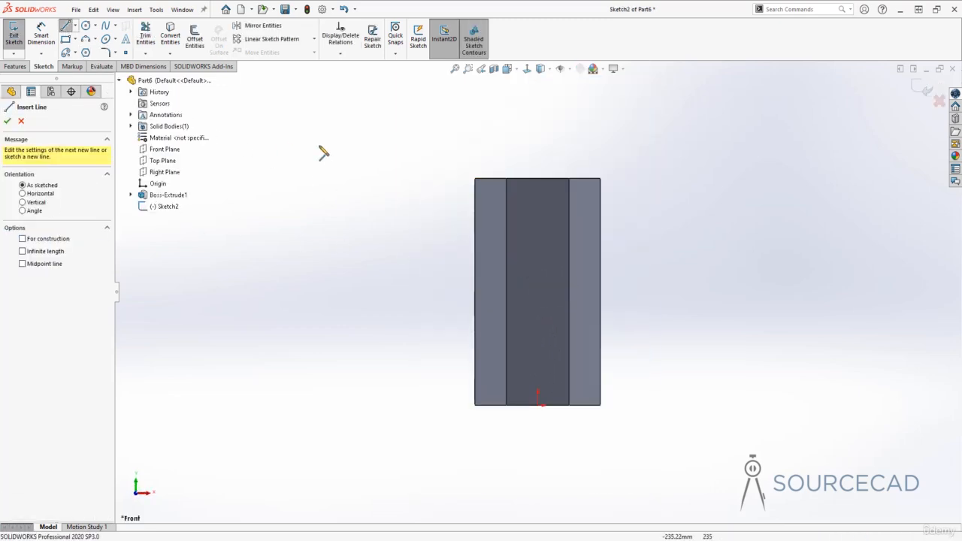
pyautogui.click(570, 169)
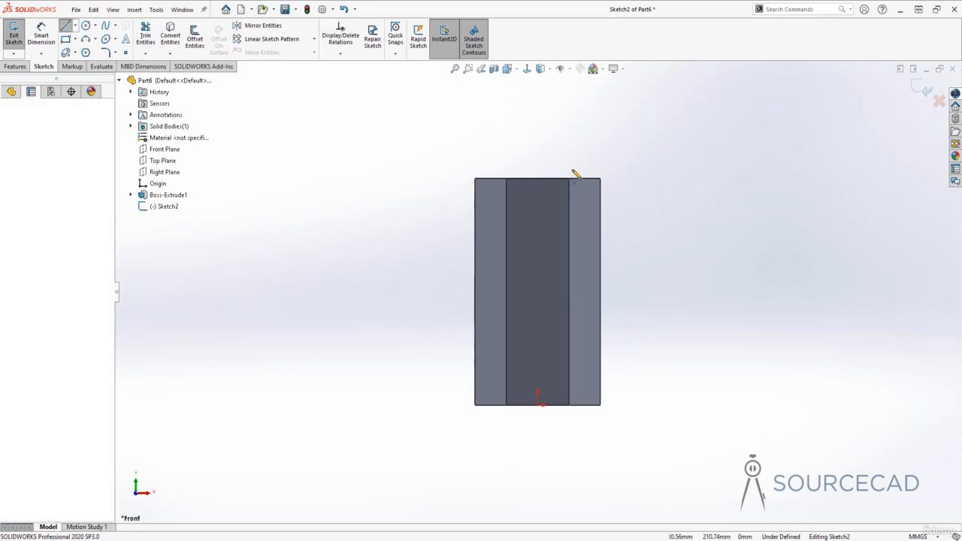
pyautogui.click(606, 204)
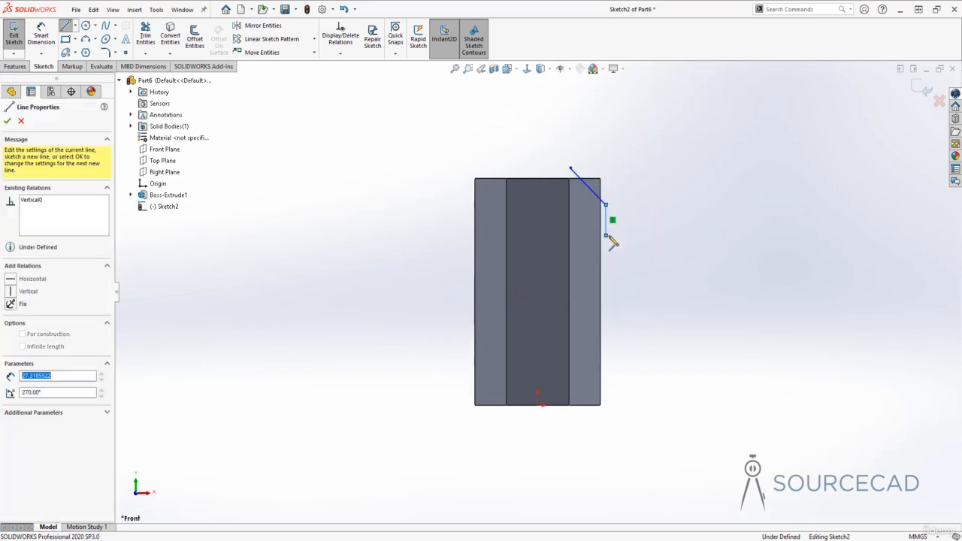
pyautogui.click(606, 236)
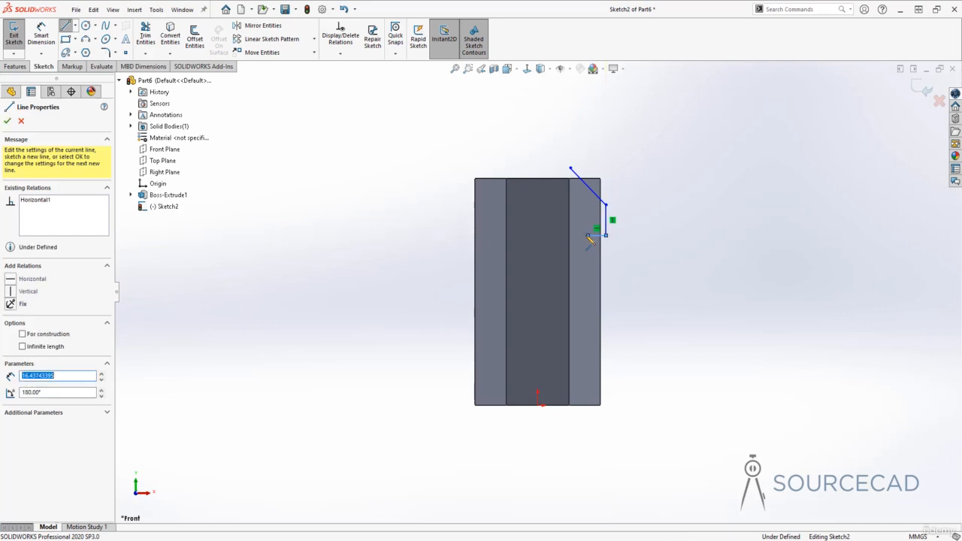
pyautogui.click(588, 236)
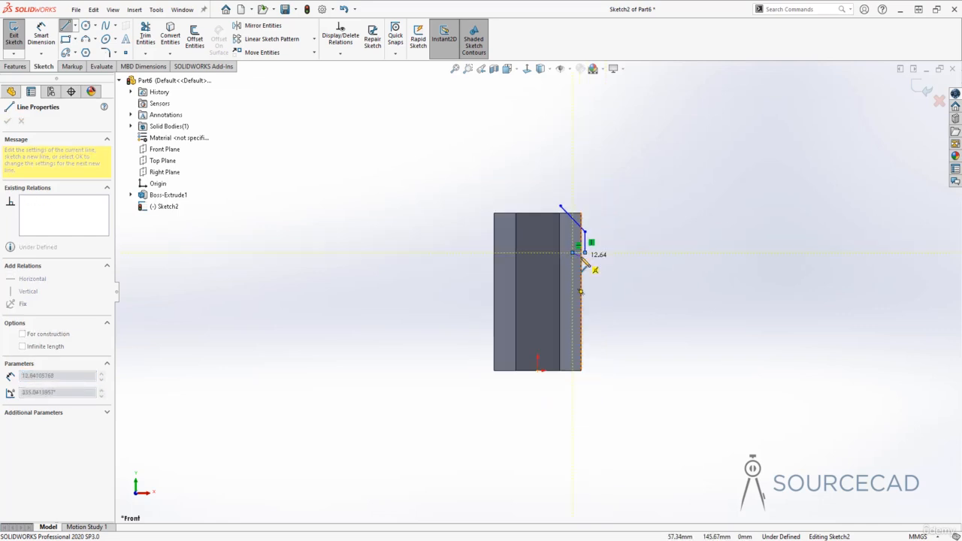
# Continue the profile with a tangent semicircular arc, a horizontal line back outside the body, and a vertical line about 26 mm down.
pyautogui.scroll(-5, 605, 234)
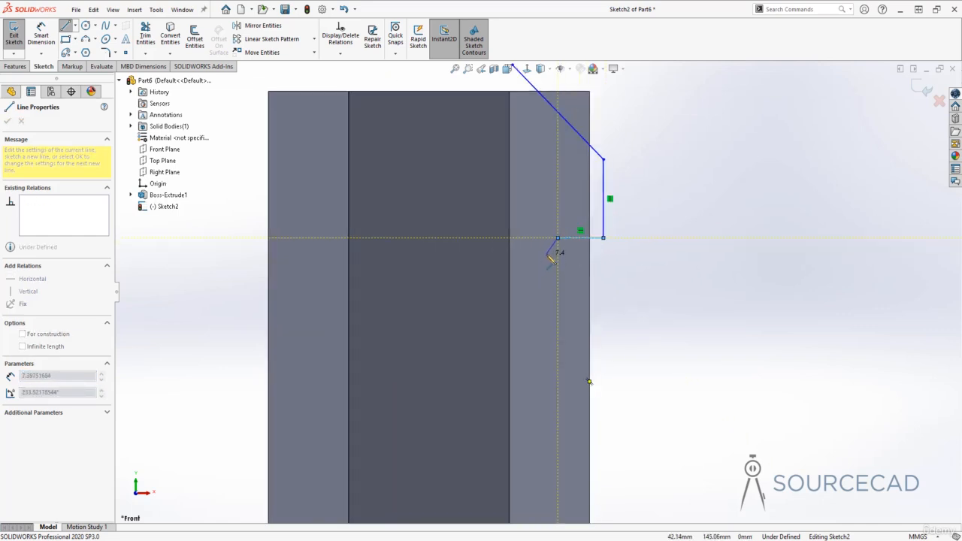
pyautogui.click(558, 238)
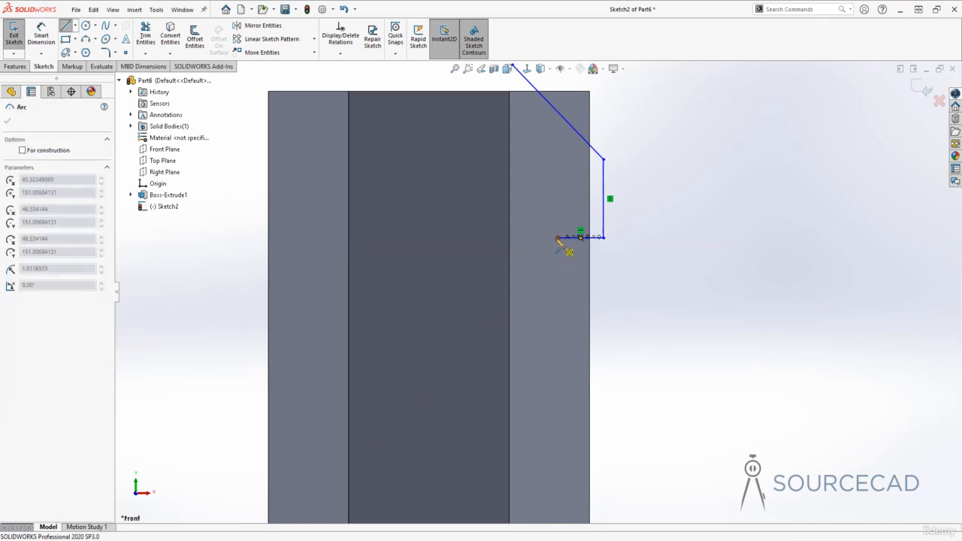
pyautogui.click(558, 306)
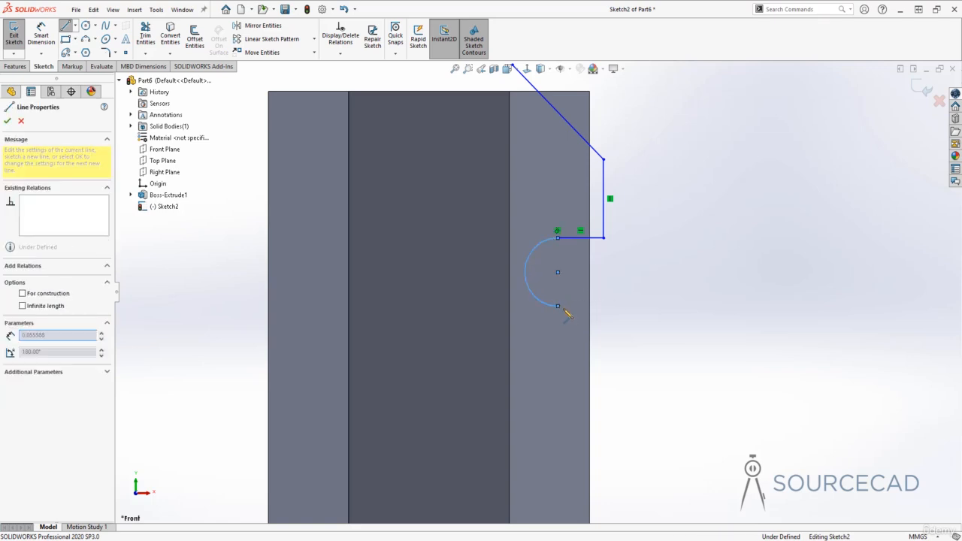
pyautogui.click(604, 306)
pyautogui.click(605, 384)
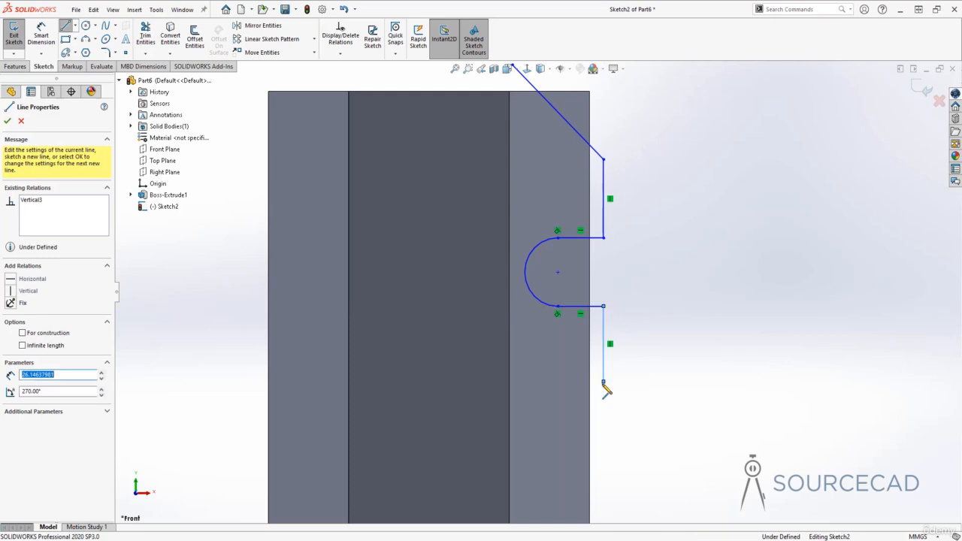
# Add a tapered notch with a slanted line about 36 mm inward, a short vertical, a slanted line outward, and a vertical about 10 mm.
pyautogui.keyDown('ctrl'); pyautogui.moveTo(603, 385); pyautogui.dragTo(588, 186, button='middle'); pyautogui.keyUp('ctrl')
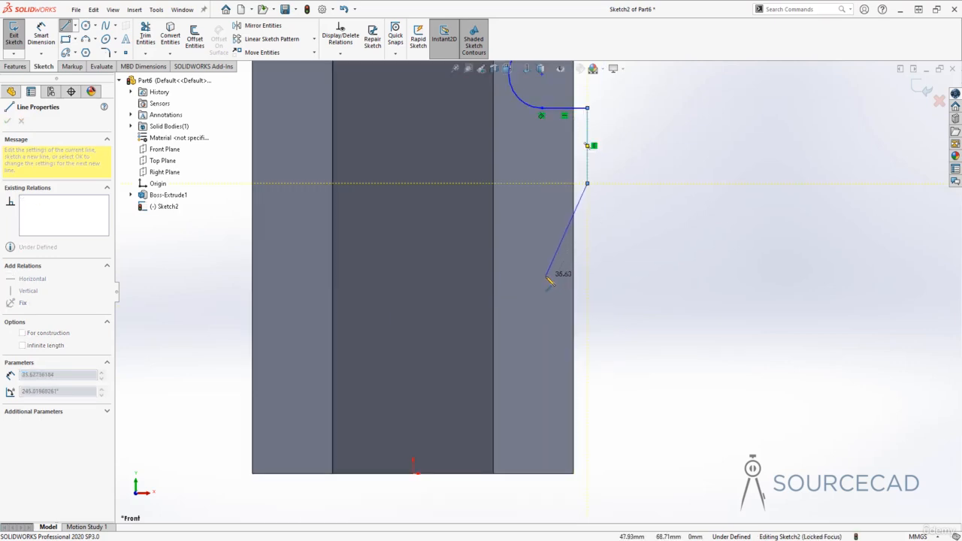
pyautogui.click(547, 276)
pyautogui.click(546, 314)
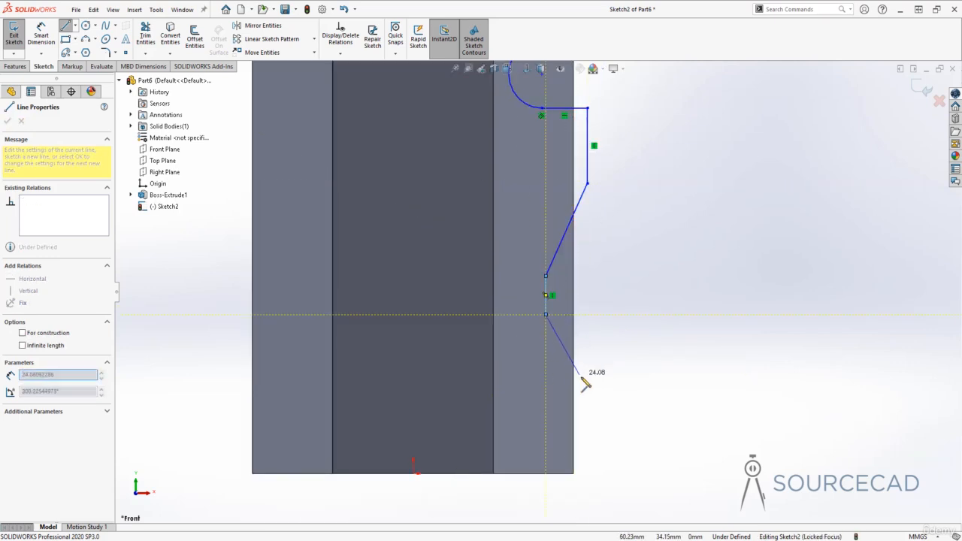
pyautogui.click(587, 386)
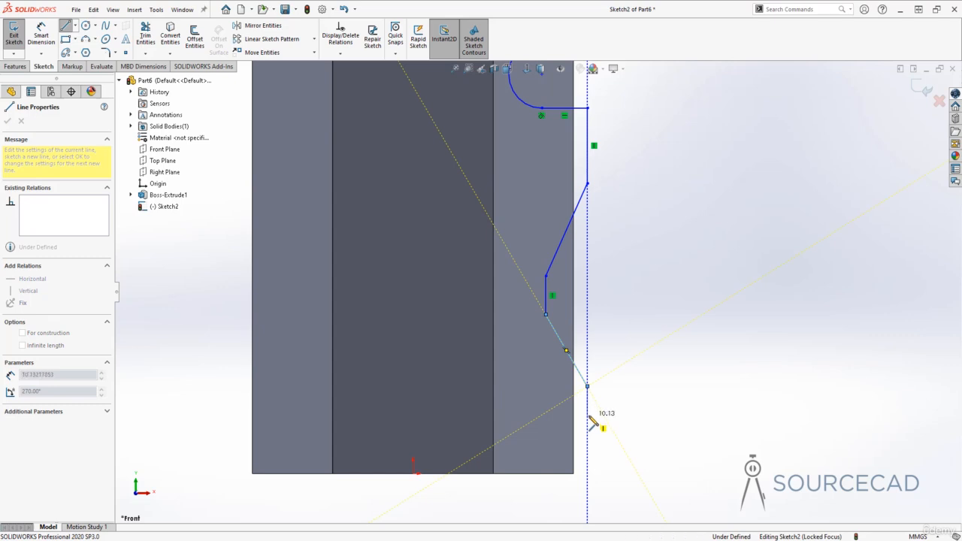
pyautogui.click(587, 416)
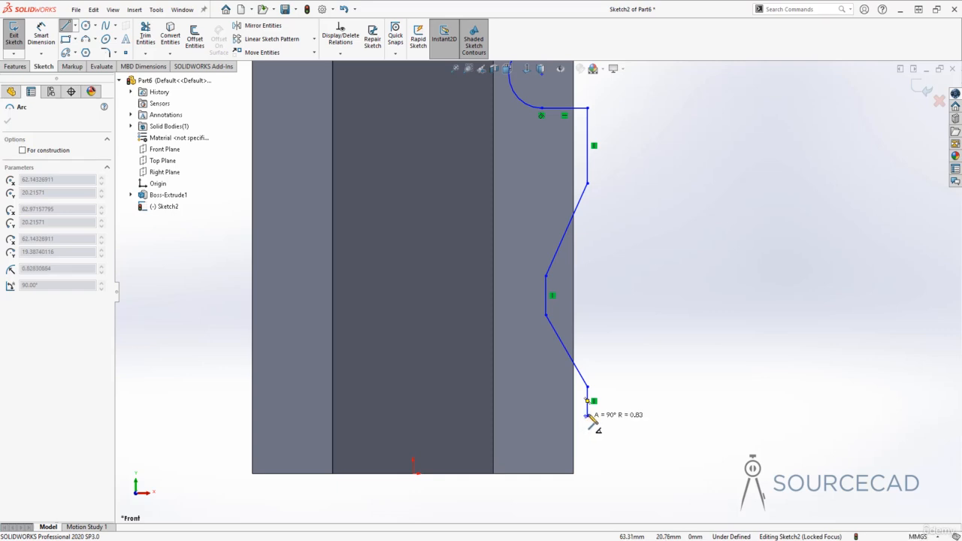
# Add a quarter arc down to the prism's bottom edge and close the profile with straight lines outside the body up to its starting point.
pyautogui.click(533, 473)
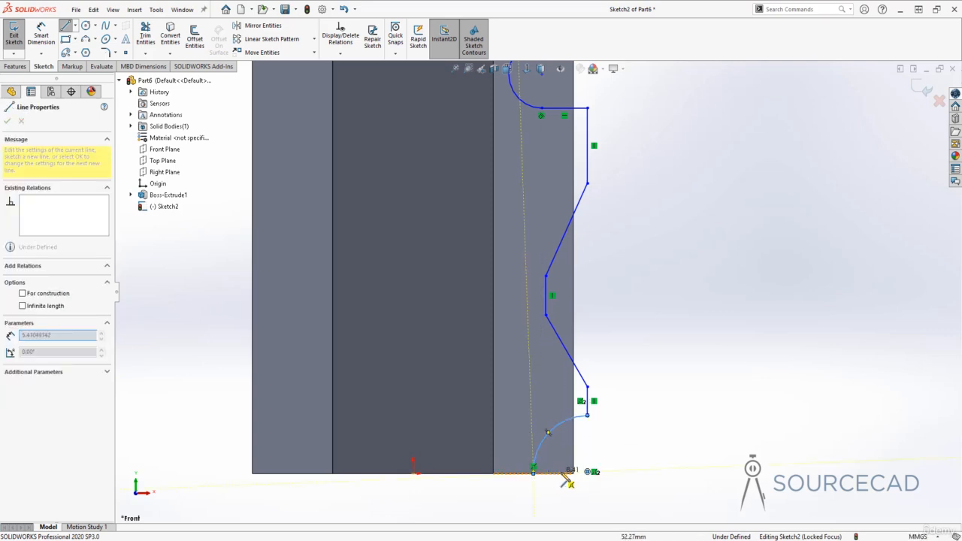
pyautogui.click(670, 473)
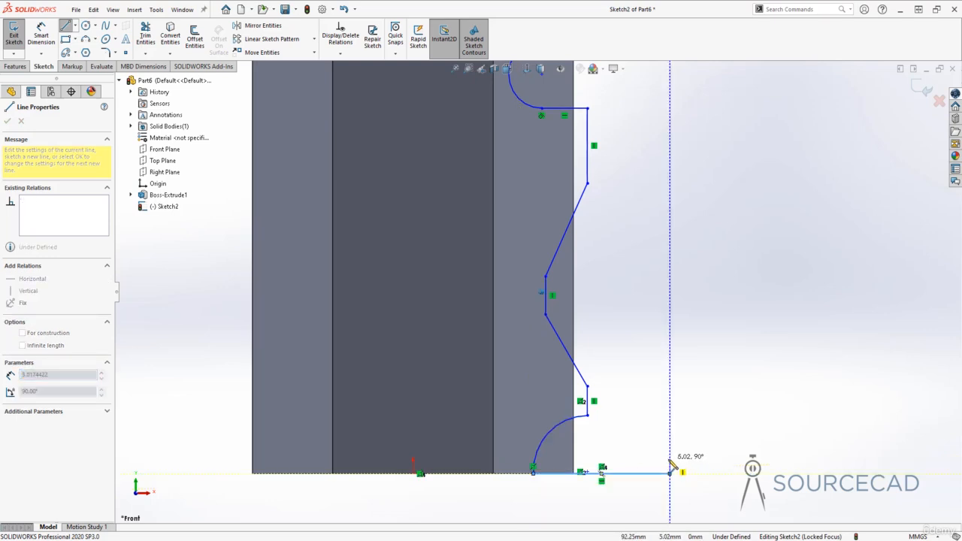
pyautogui.scroll(4, 672, 469)
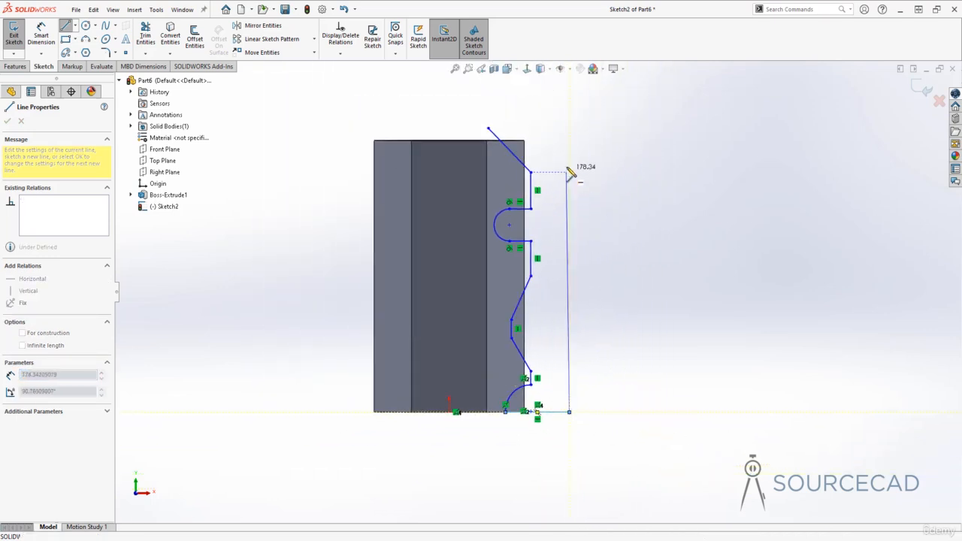
pyautogui.click(569, 128)
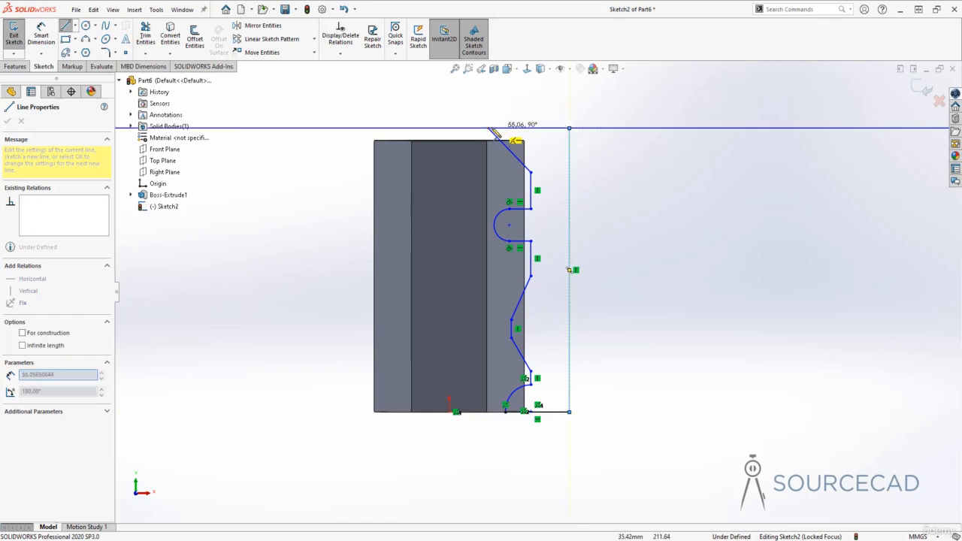
pyautogui.click(489, 128)
pyautogui.press('Escape')
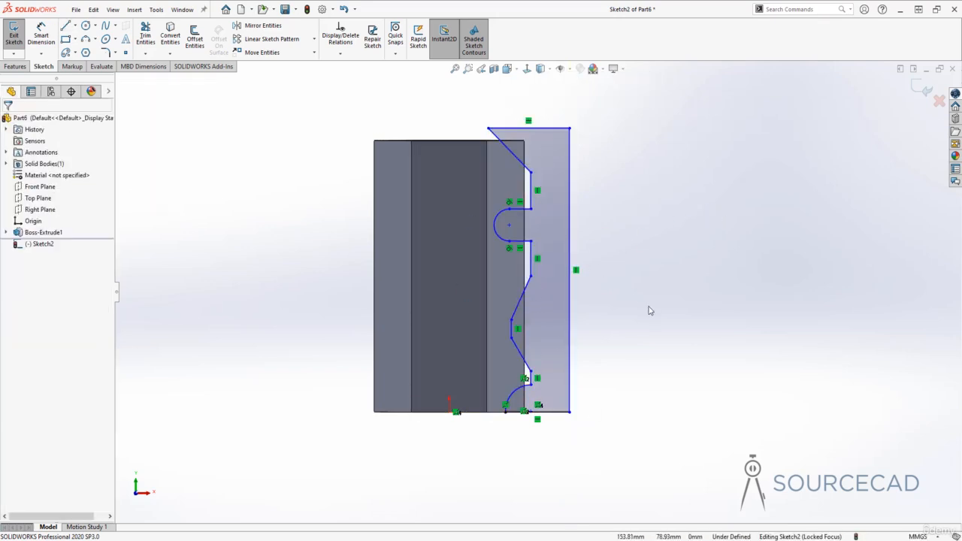
# Draw a vertical centerline about 46 mm long downward from the origin and finish the profile sketch.
pyautogui.click(76, 25)
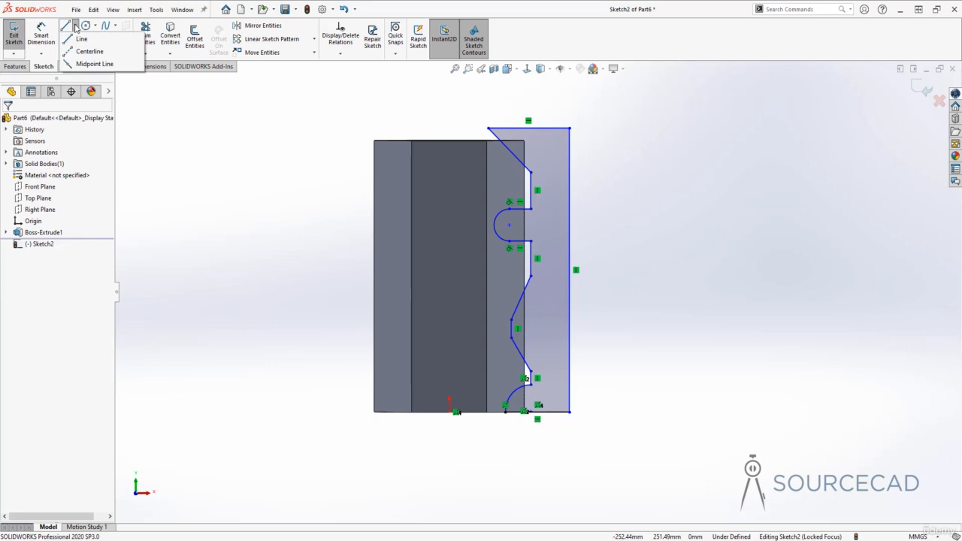
pyautogui.click(90, 47)
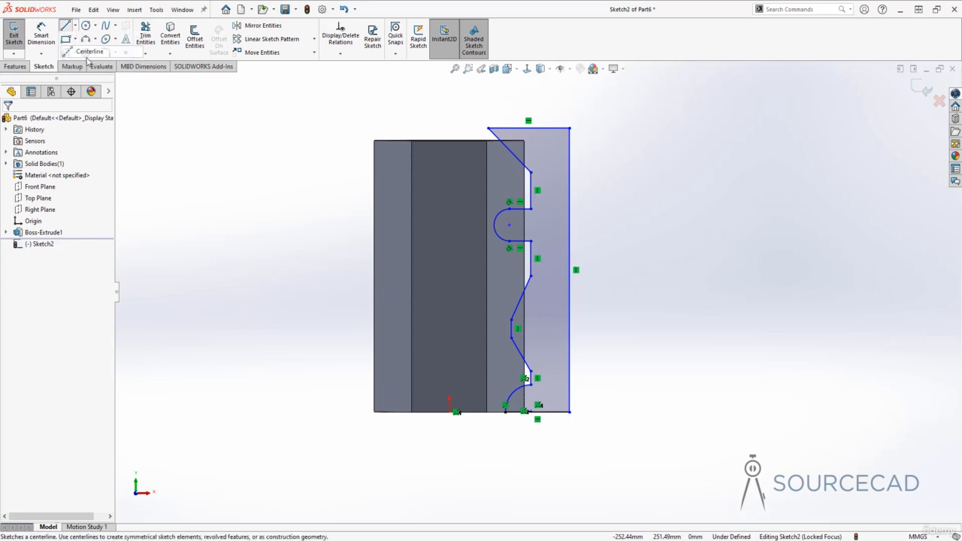
pyautogui.click(448, 412)
pyautogui.click(448, 474)
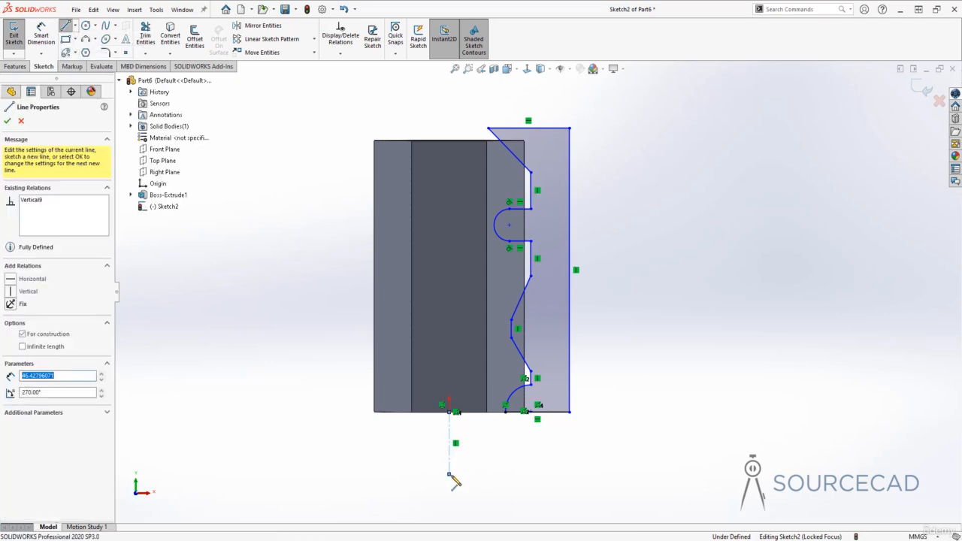
pyautogui.press('Escape')
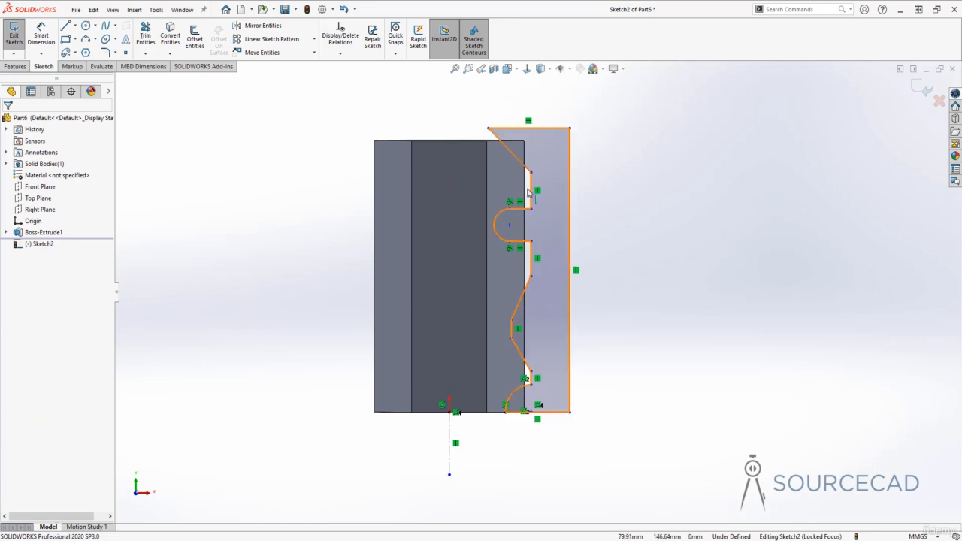
pyautogui.click(923, 89)
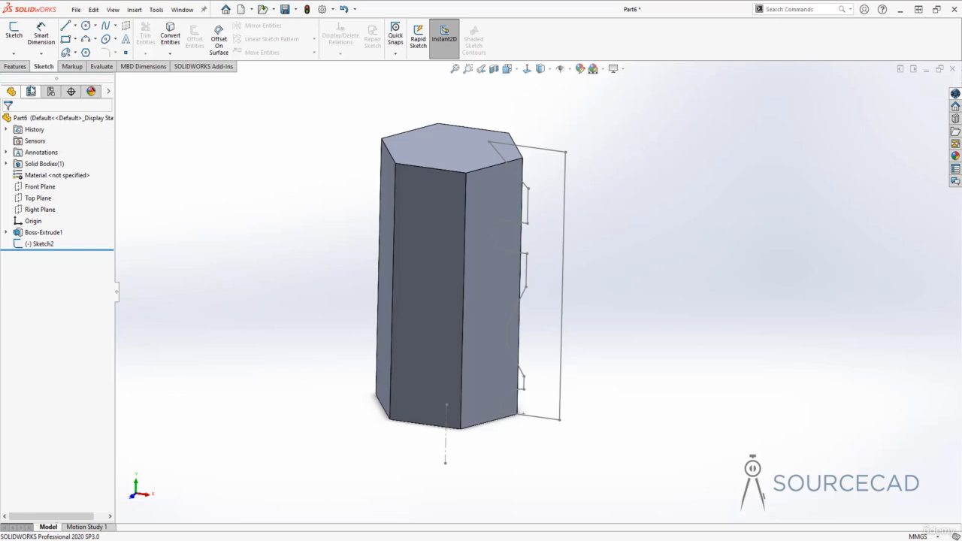
# Create a 360-degree blind Revolved Cut through the hexagonal prism from the side profile, using the vertical centerline as axis.
pyautogui.click(15, 66)
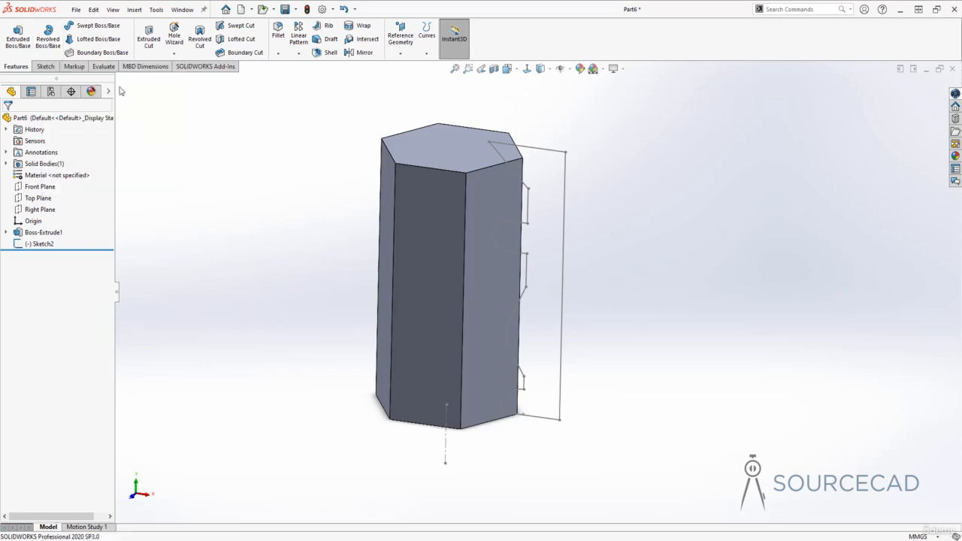
pyautogui.click(206, 39)
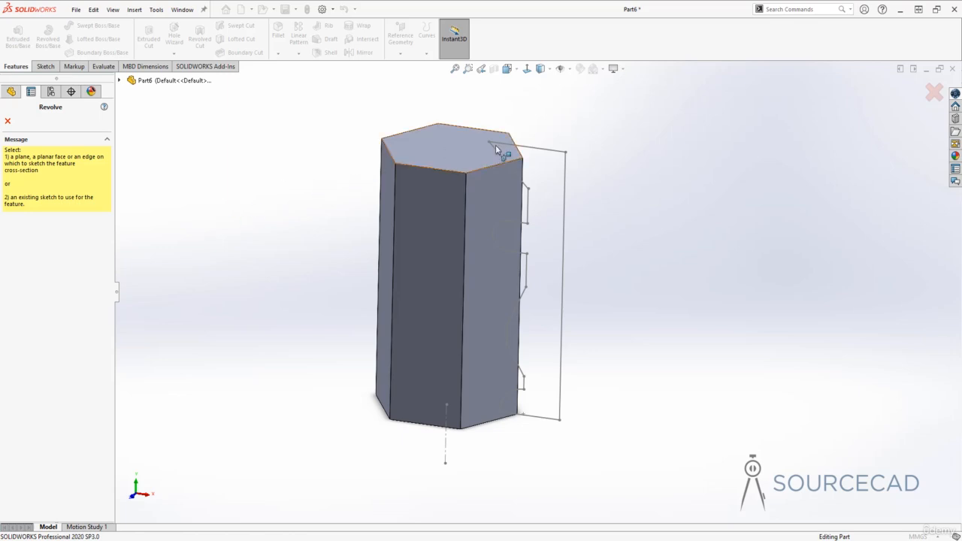
pyautogui.click(555, 154)
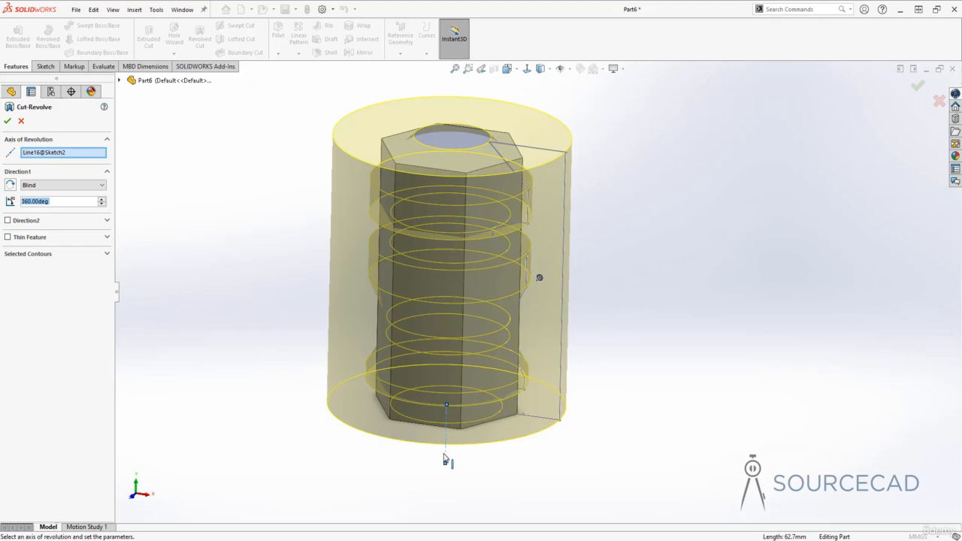
pyautogui.moveTo(460, 449); pyautogui.dragTo(419, 151, button='middle')
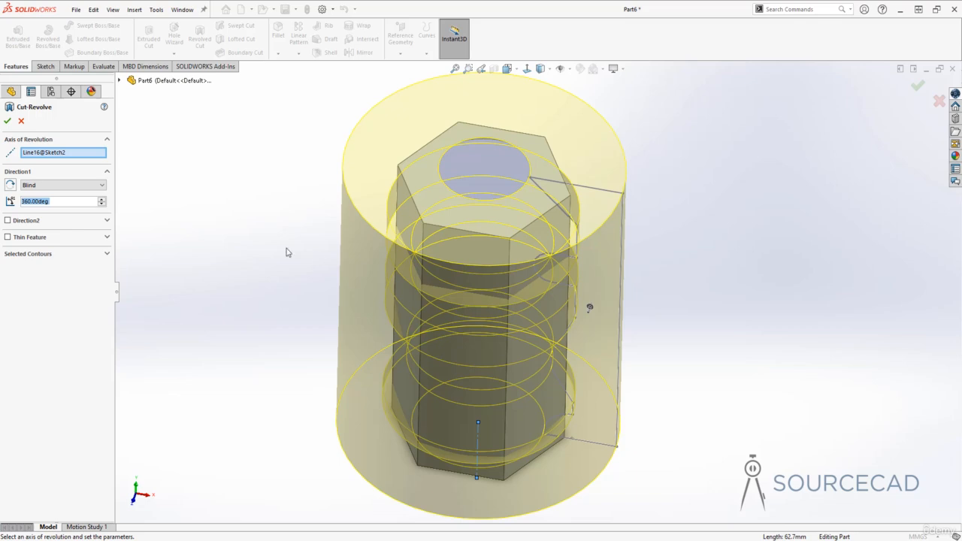
pyautogui.click(6, 121)
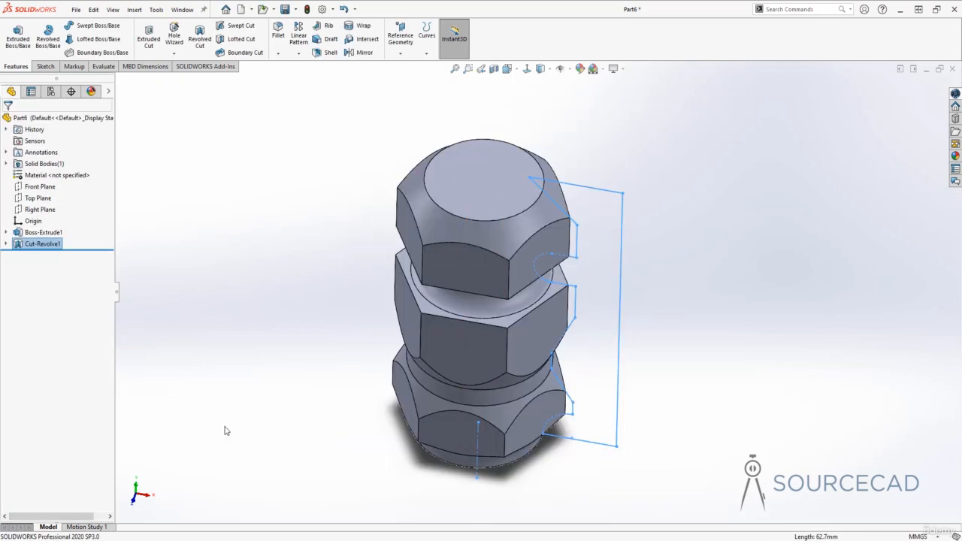
# Examine the revolved cut's grooves and chamfered edges from the front, below and above, ending in the isometric view.
pyautogui.hotkey('ctrl', '1')
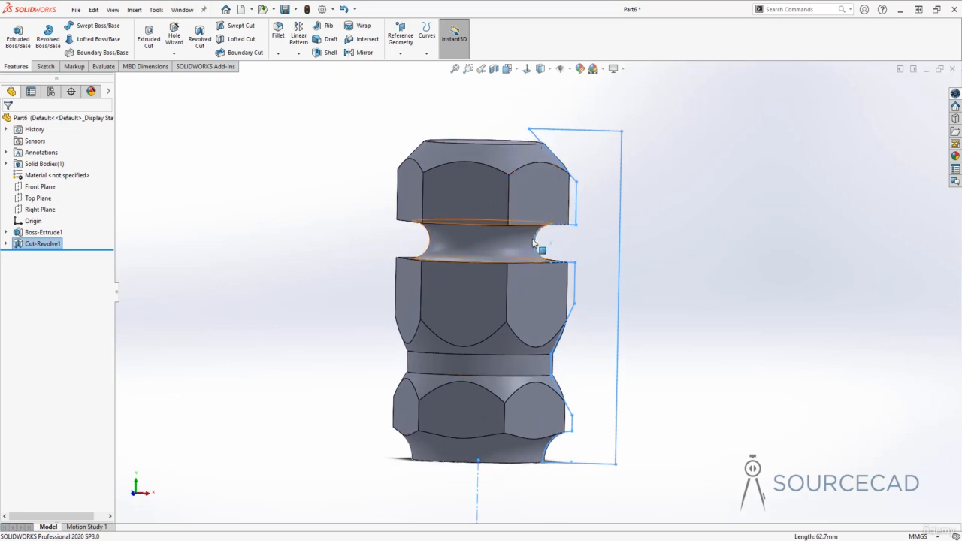
pyautogui.moveTo(541, 290); pyautogui.dragTo(485, 406, button='middle')
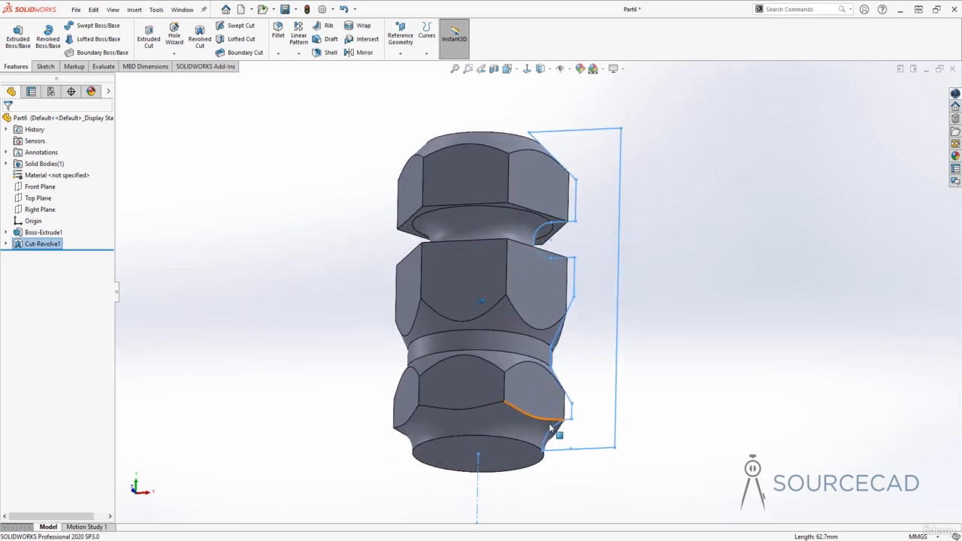
pyautogui.moveTo(480, 136)
pyautogui.mouseDown(button='middle')
pyautogui.moveTo(497, 324)
pyautogui.moveTo(495, 466)
pyautogui.moveTo(488, 324)
pyautogui.mouseUp(button='middle')
pyautogui.click(687, 269)
pyautogui.press('Up')
pyautogui.press('Up')
pyautogui.press('Up')
pyautogui.press('Up')
pyautogui.press('Up')
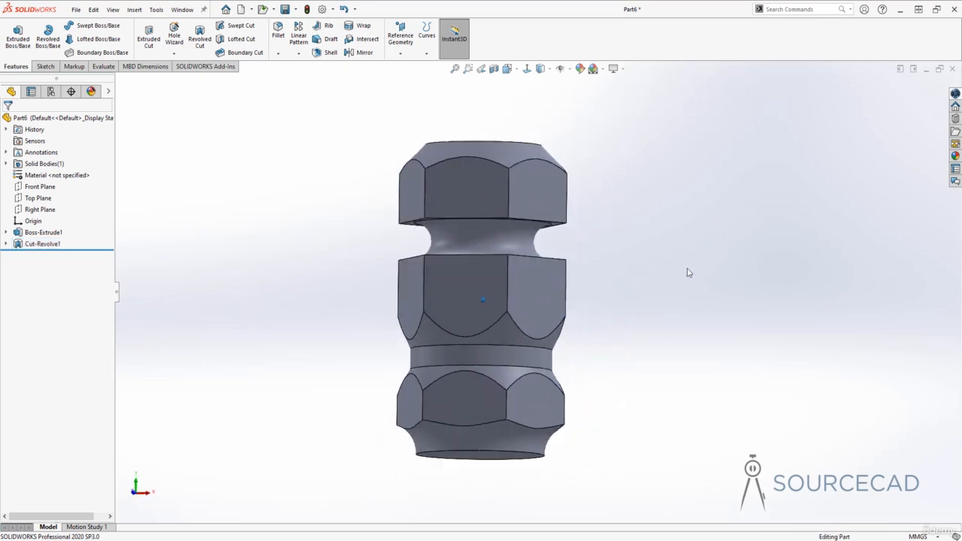
pyautogui.hotkey('ctrl', '7')
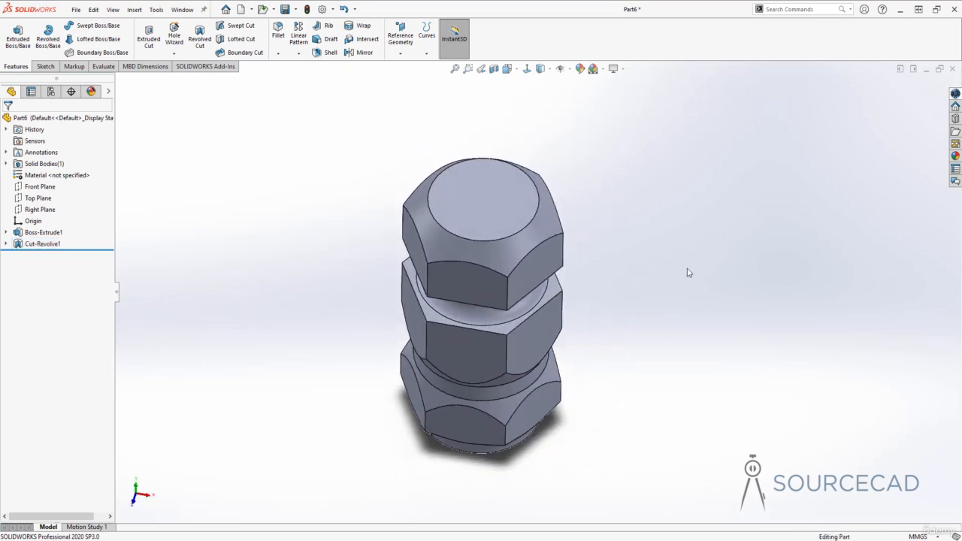